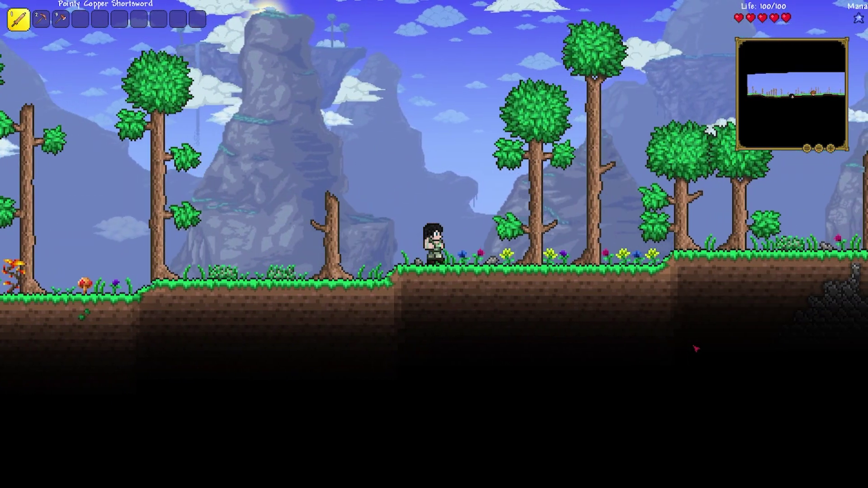
Step: Walk the character right across the forest and up the ledge, then step back left slightly
{"action": "key", "text": "d"}
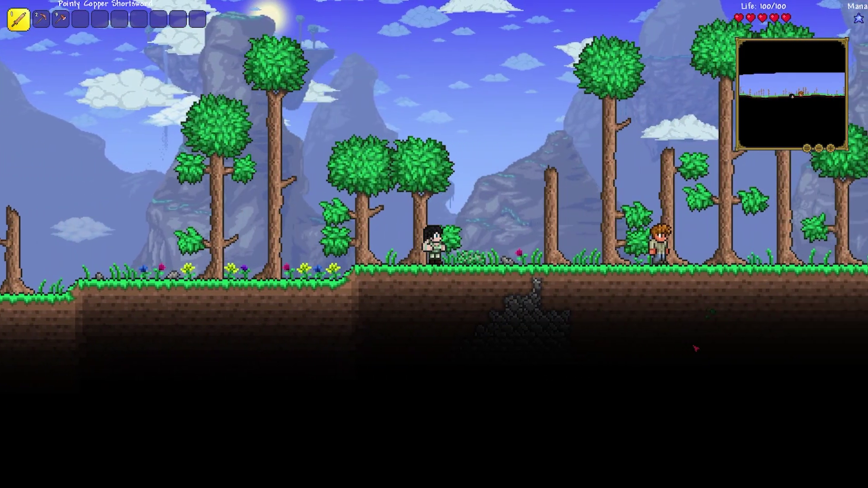
{"action": "key", "text": "d"}
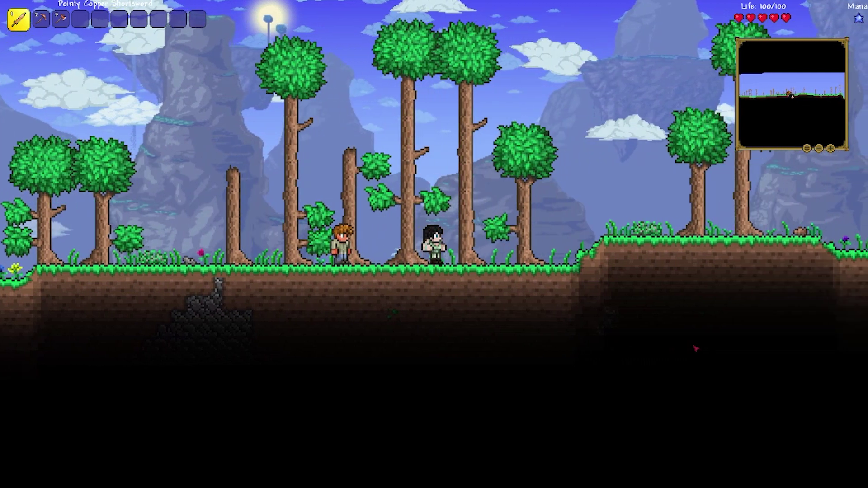
{"action": "key", "text": "d"}
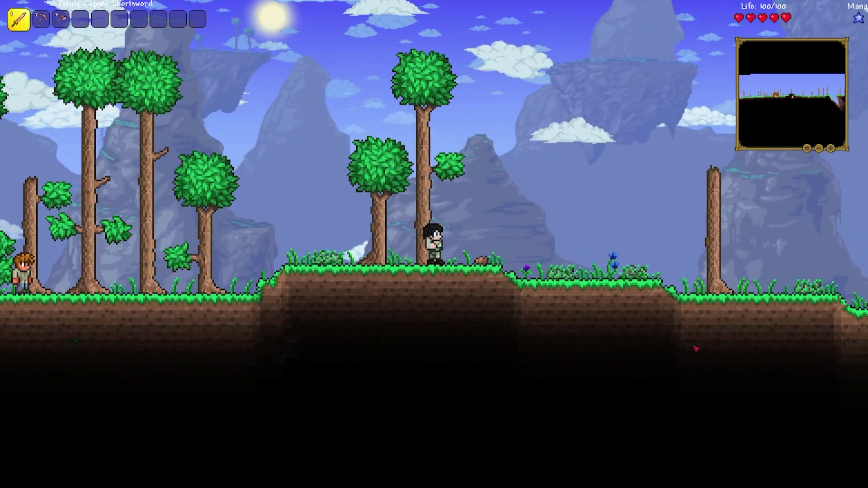
{"action": "key", "text": "d"}
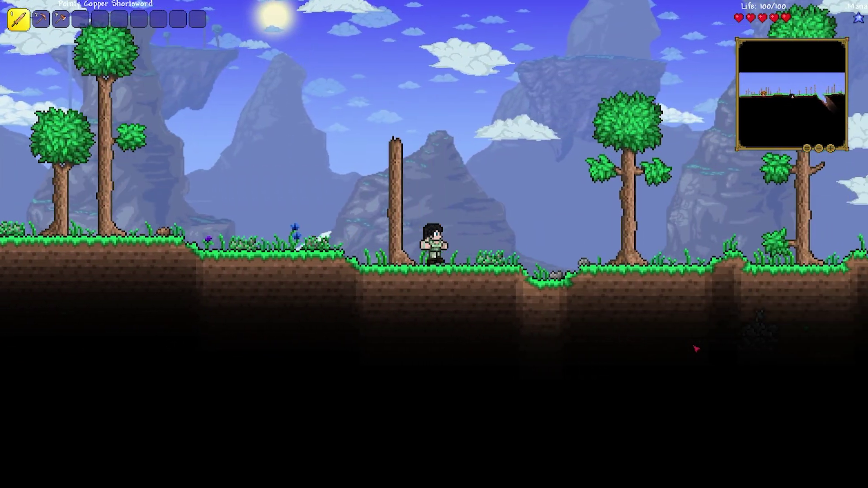
{"action": "key", "text": "d"}
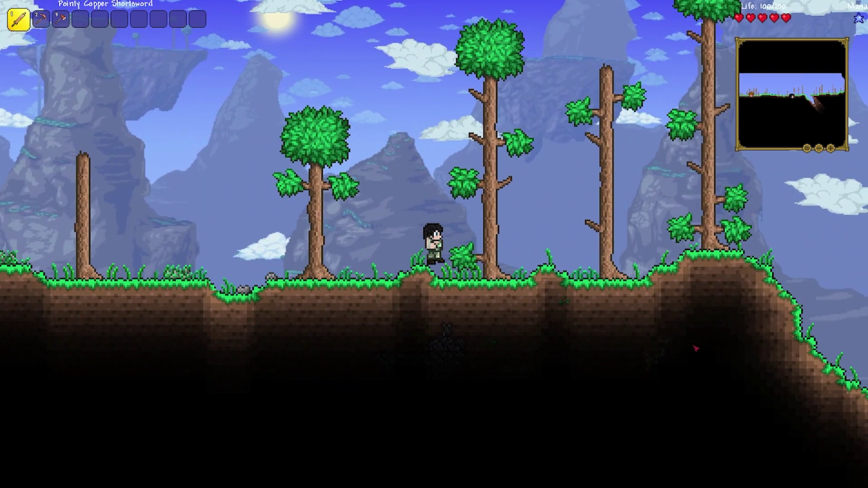
{"action": "key", "text": "a"}
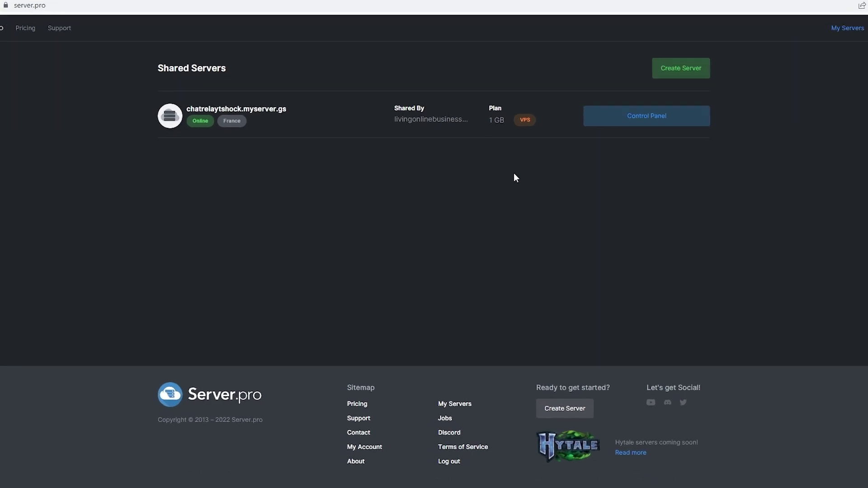
Step: Open the Control Panel for chatrelaytshock.myserver.gs from the Shared Servers list
{"action": "left_click_drag", "start_coordinate": [568, 107], "coordinate": [550, 106]}
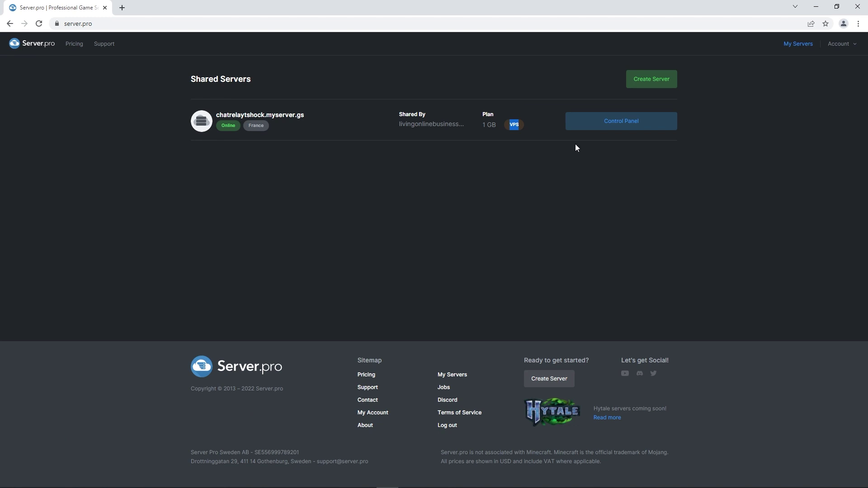
{"action": "left_click", "coordinate": [598, 127]}
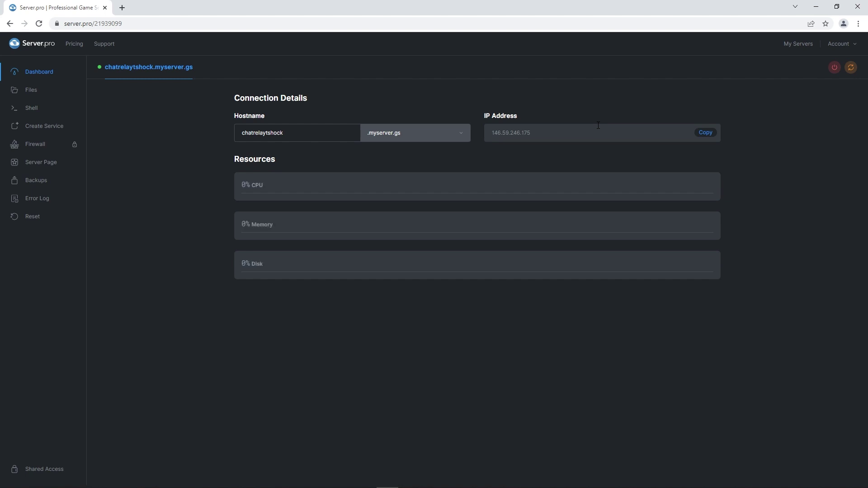
Step: Create a Terraria service of type TShock on the Latest version and install it
{"action": "left_click", "coordinate": [75, 129]}
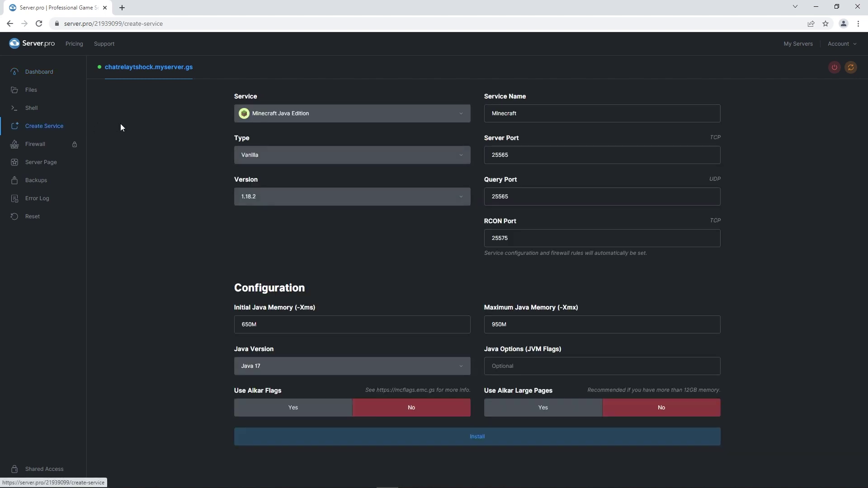
{"action": "left_click", "coordinate": [273, 113]}
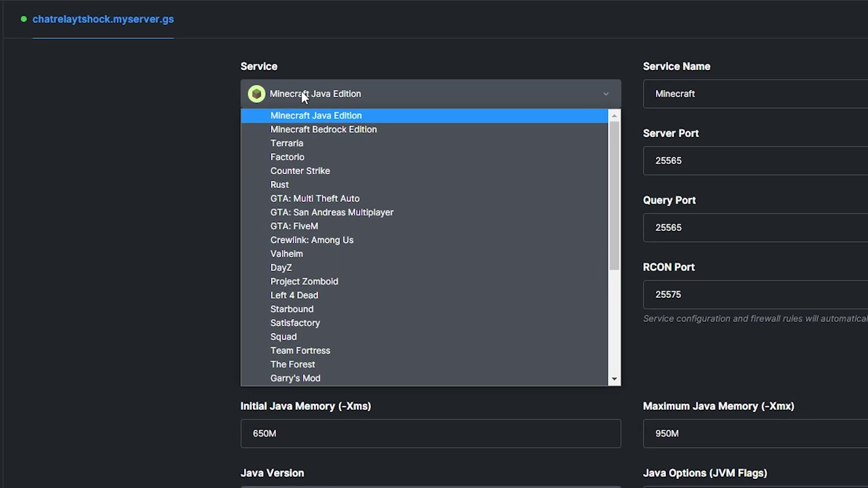
{"action": "left_click", "coordinate": [304, 143]}
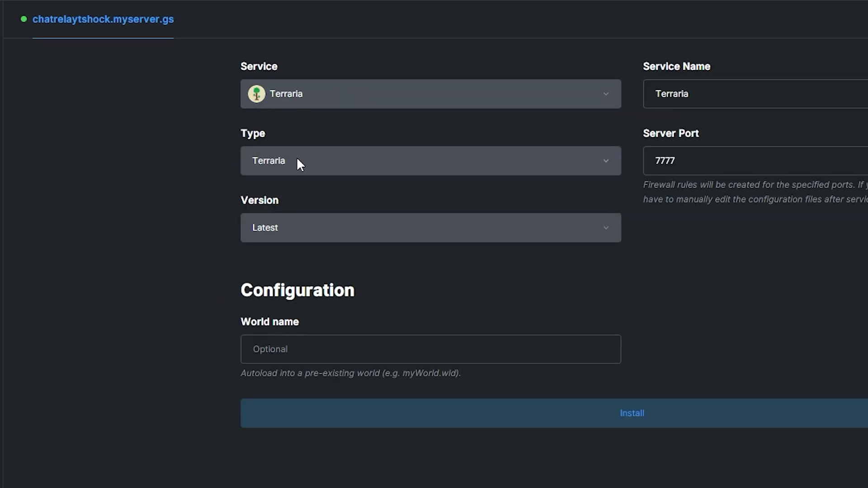
{"action": "left_click", "coordinate": [297, 156]}
{"action": "left_click", "coordinate": [288, 195]}
{"action": "left_click", "coordinate": [300, 236]}
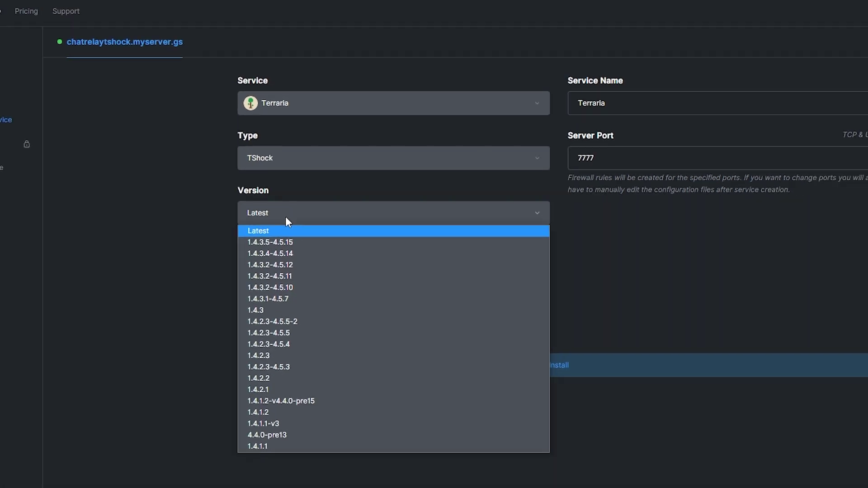
{"action": "left_click", "coordinate": [302, 239]}
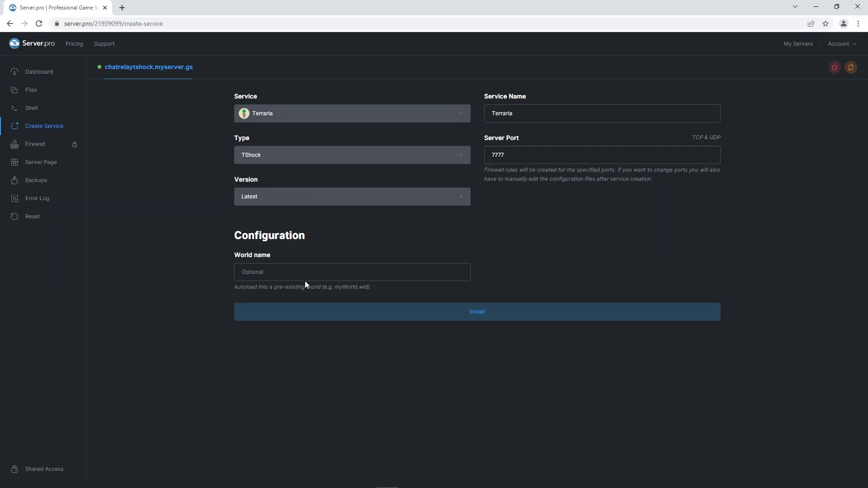
{"action": "left_click", "coordinate": [474, 311]}
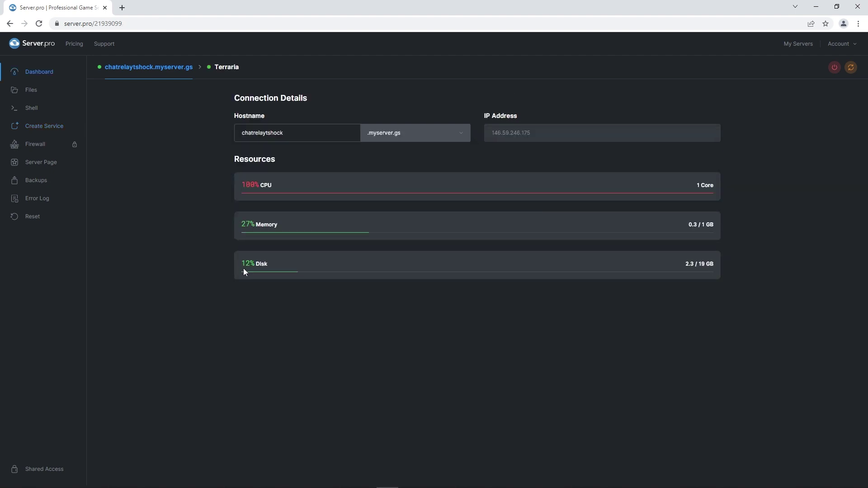
Step: Open the Terraria service's shell and choose n to create a new world
{"action": "left_click", "coordinate": [222, 74]}
{"action": "left_click", "coordinate": [37, 116]}
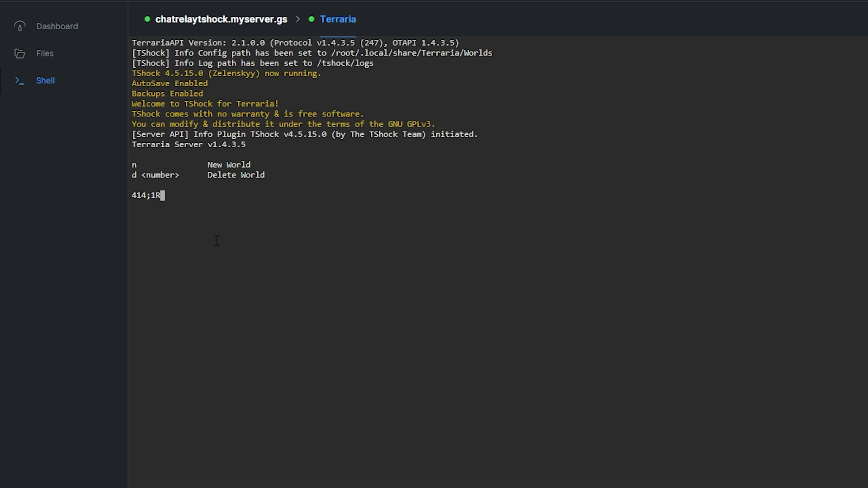
{"action": "type", "text": "n"}
{"action": "key", "text": "Return"}
{"action": "type", "text": "n"}
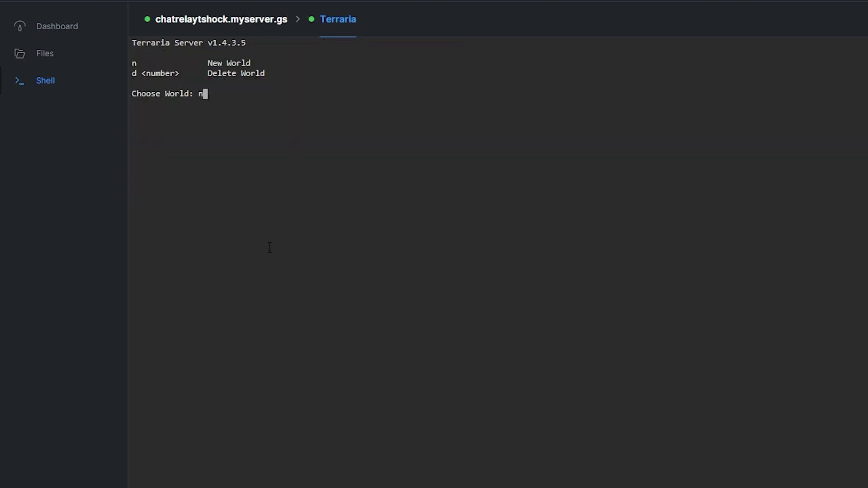
{"action": "key", "text": "Return"}
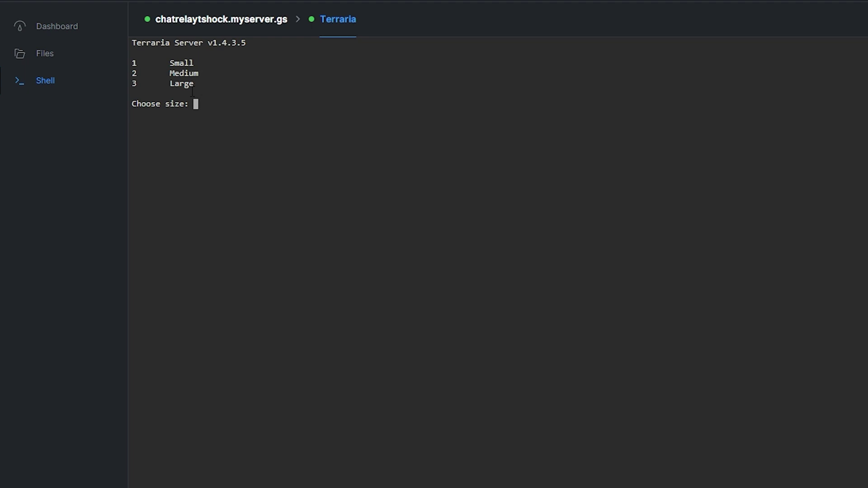
Step: Generate a Small, Classic world with Random evil named friends, leaving the seed blank
{"action": "type", "text": "1"}
{"action": "key", "text": "Return"}
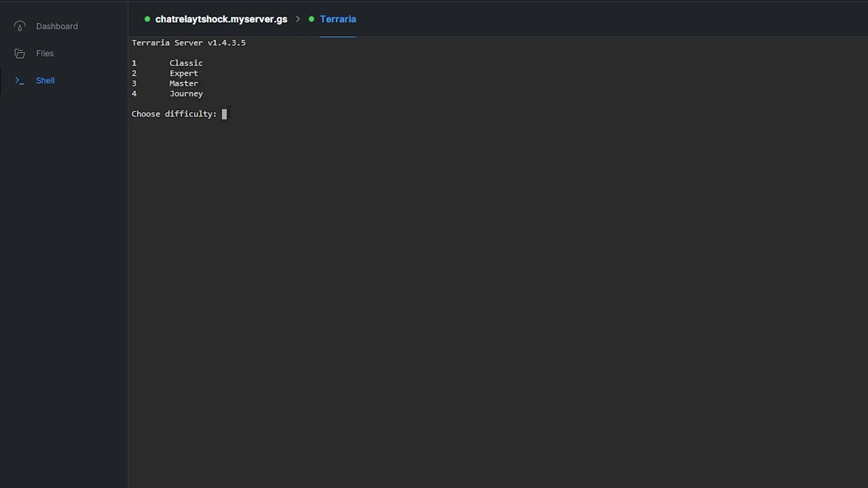
{"action": "type", "text": "1"}
{"action": "key", "text": "Return"}
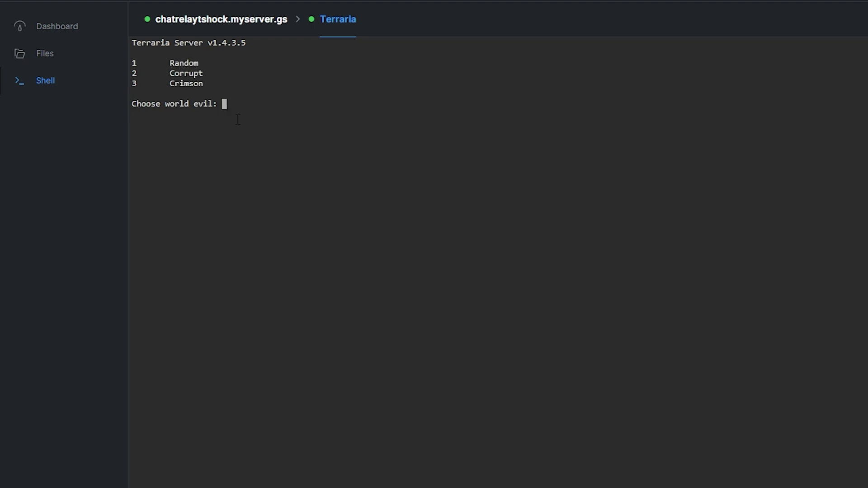
{"action": "type", "text": "1"}
{"action": "key", "text": "Return"}
{"action": "type", "text": "friends"}
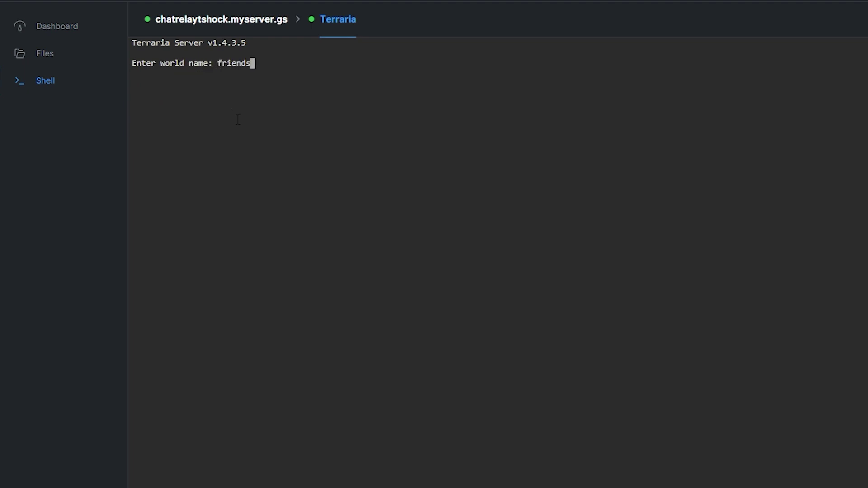
{"action": "key", "text": "Return"}
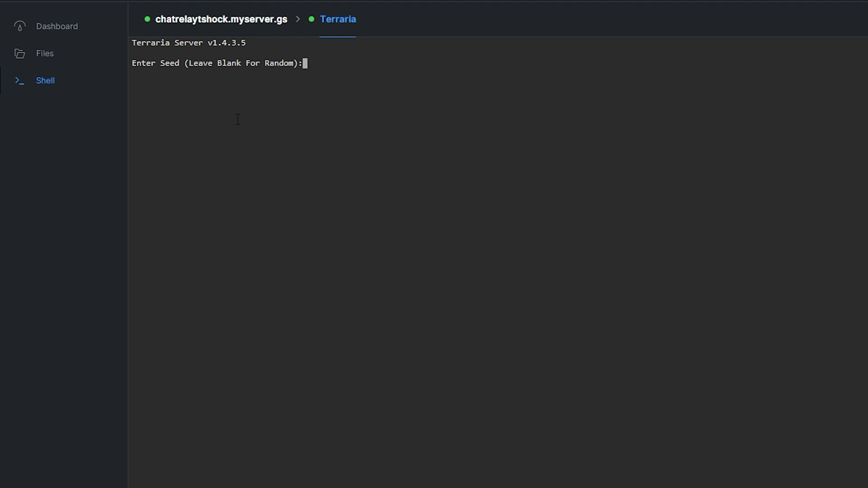
{"action": "key", "text": "Return"}
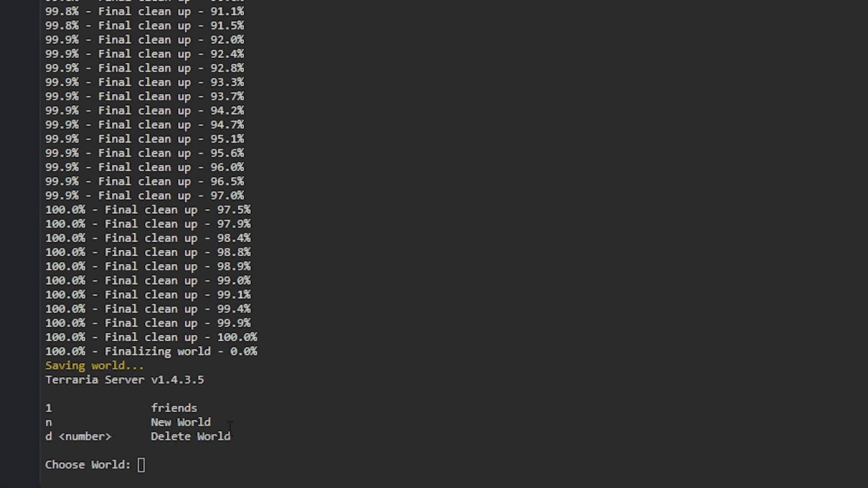
Step: Load world 1 (friends) with 16 max players, port 7777, port forwarding on, no password
{"action": "type", "text": "1"}
{"action": "key", "text": "Return"}
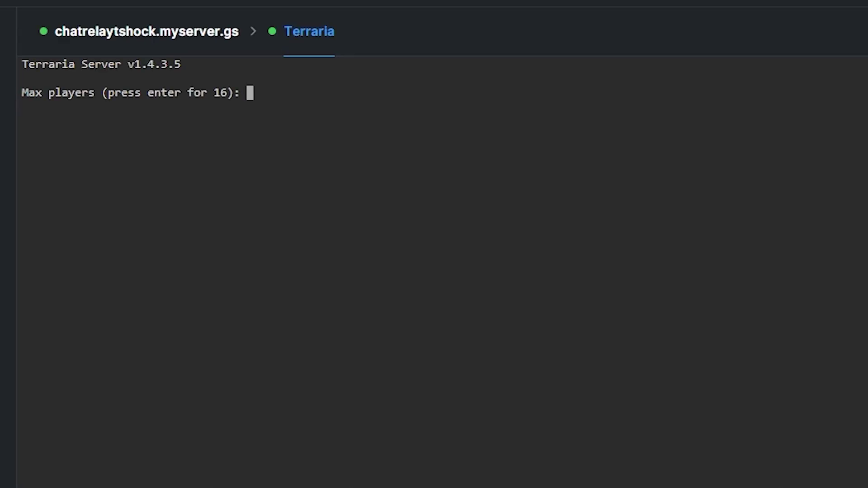
{"action": "key", "text": "Return"}
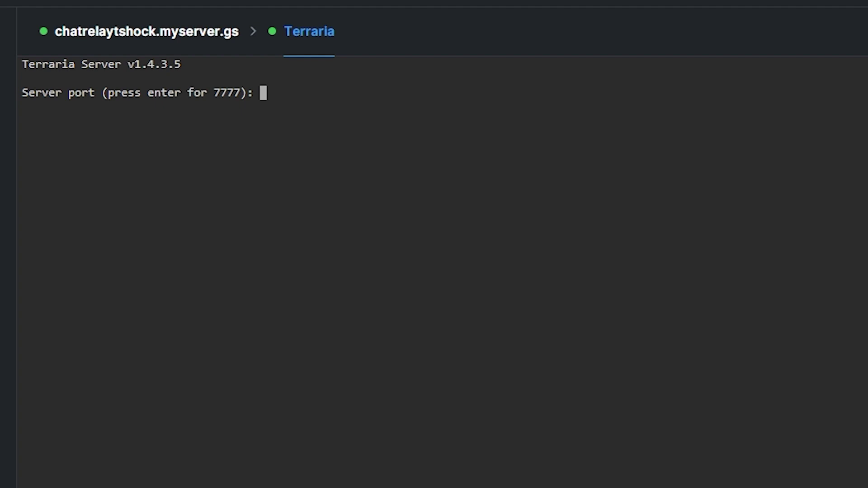
{"action": "key", "text": "Return"}
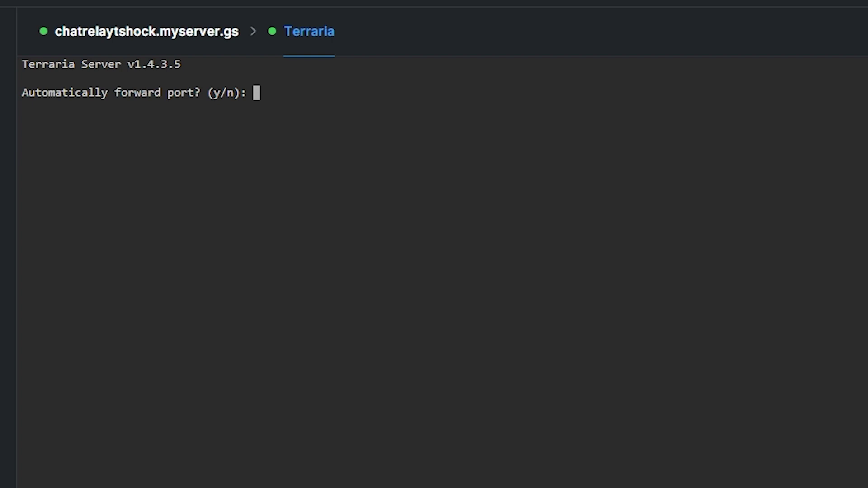
{"action": "type", "text": "y"}
{"action": "key", "text": "Return"}
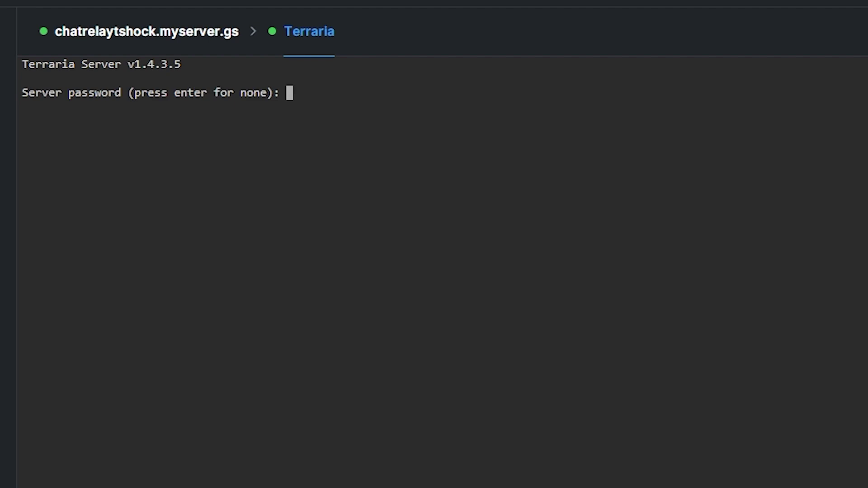
{"action": "key", "text": "Return"}
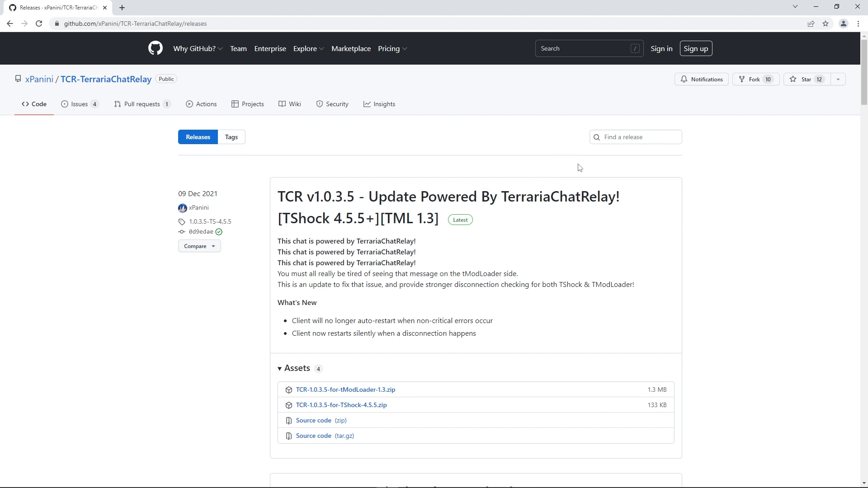
Step: Download TCR-1.0.3.5-for-TShock-4.5.5.zip from the release's Assets list
{"action": "scroll", "coordinate": [579, 168], "scroll_direction": "down", "scroll_amount": 3}
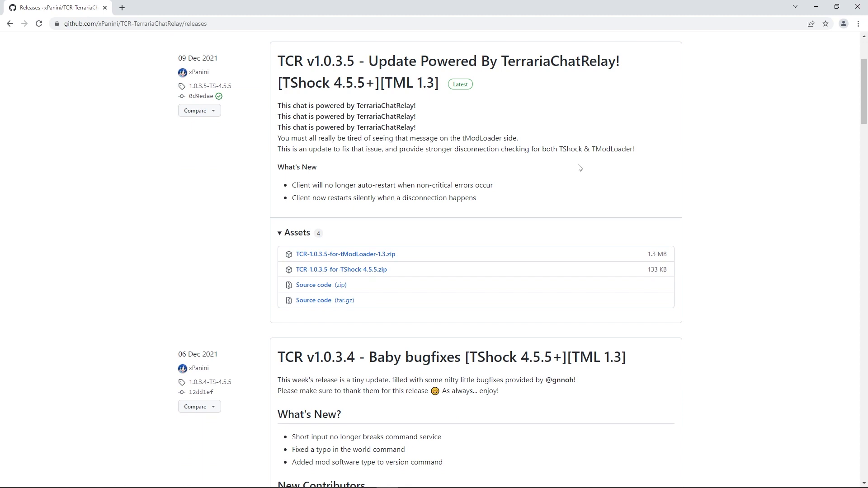
{"action": "left_click", "coordinate": [371, 271]}
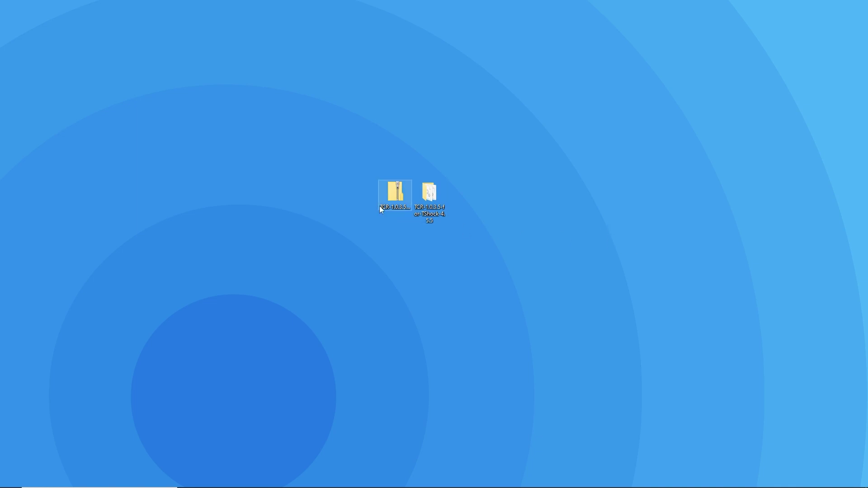
{"action": "right_click", "coordinate": [385, 194]}
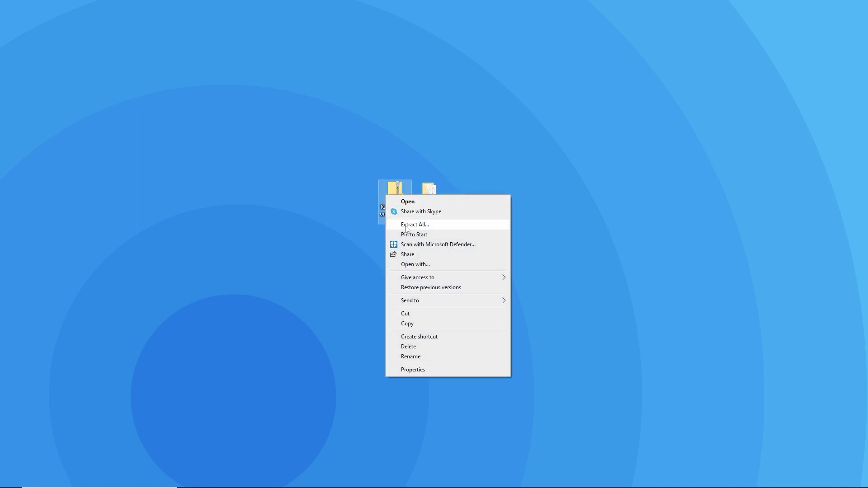
{"action": "left_click", "coordinate": [570, 211]}
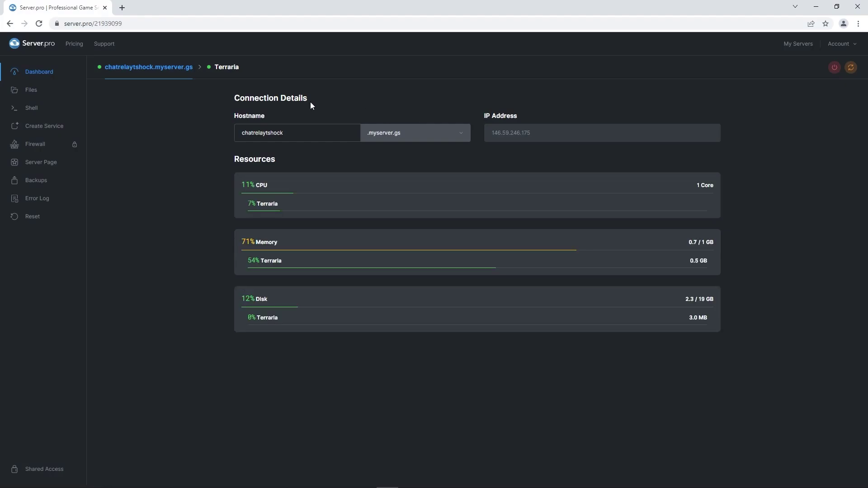
Step: Open the Terraria service's plugins folder and upload the TCR-1.0.3.5-for-TShock-4.5.5 plugin into it
{"action": "left_click", "coordinate": [232, 69]}
{"action": "left_click", "coordinate": [48, 95]}
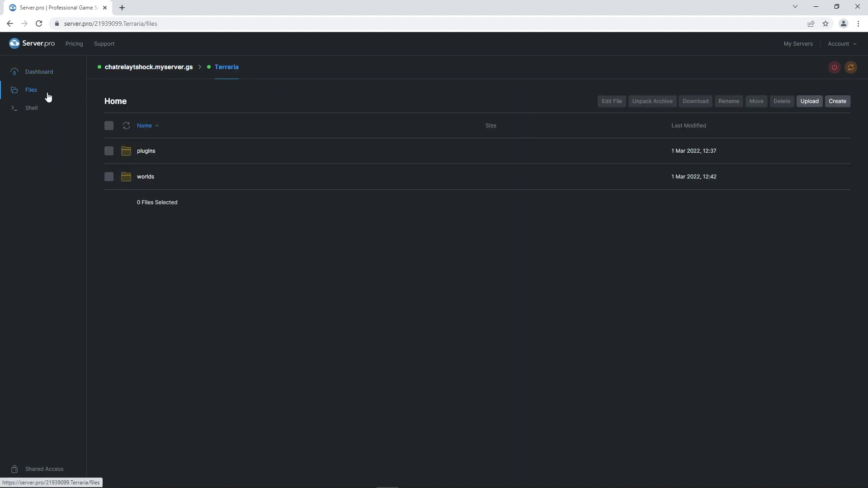
{"action": "left_click", "coordinate": [146, 152]}
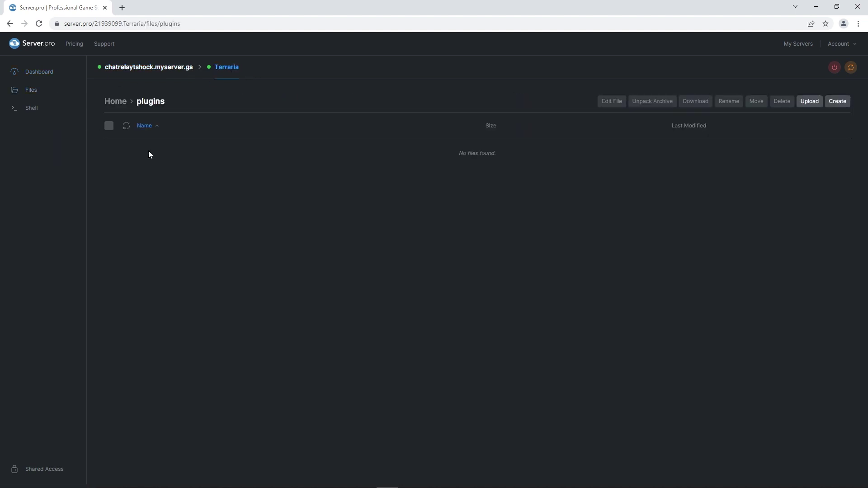
{"action": "left_click_drag", "start_coordinate": [0, 131], "coordinate": [205, 144]}
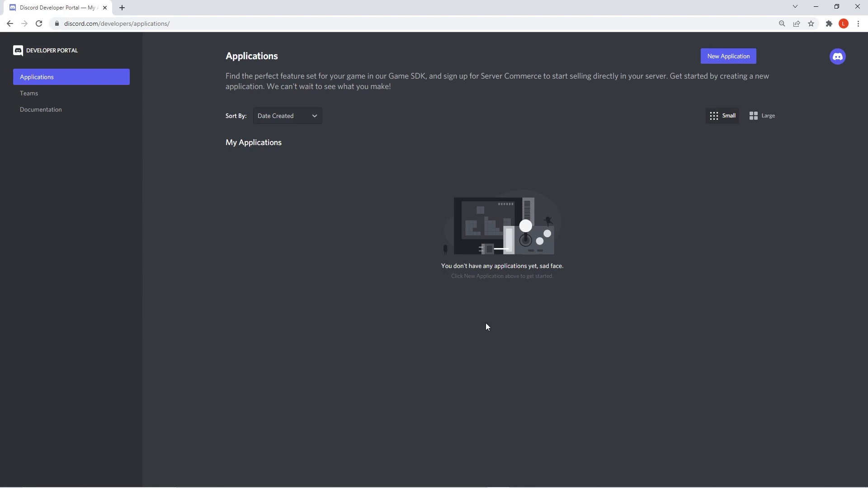
Step: Create a new Discord application named ClarysBot
{"action": "left_click", "coordinate": [722, 60]}
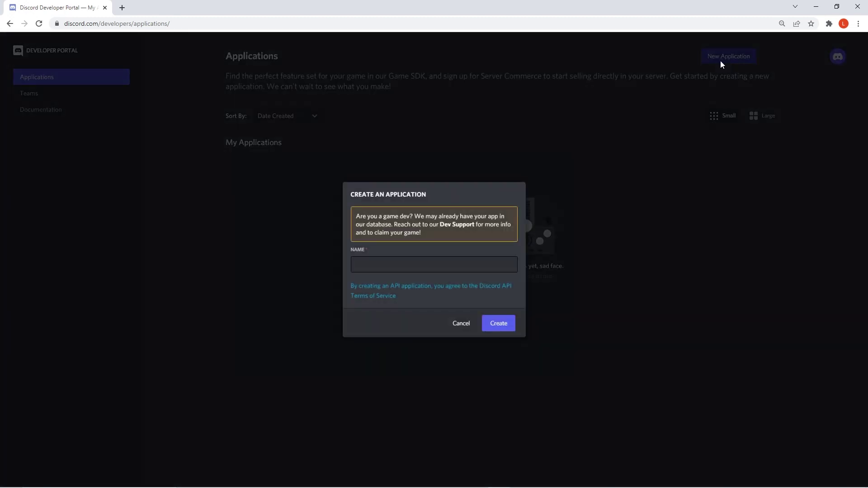
{"action": "left_click", "coordinate": [415, 266]}
{"action": "type", "text": "Clarys"}
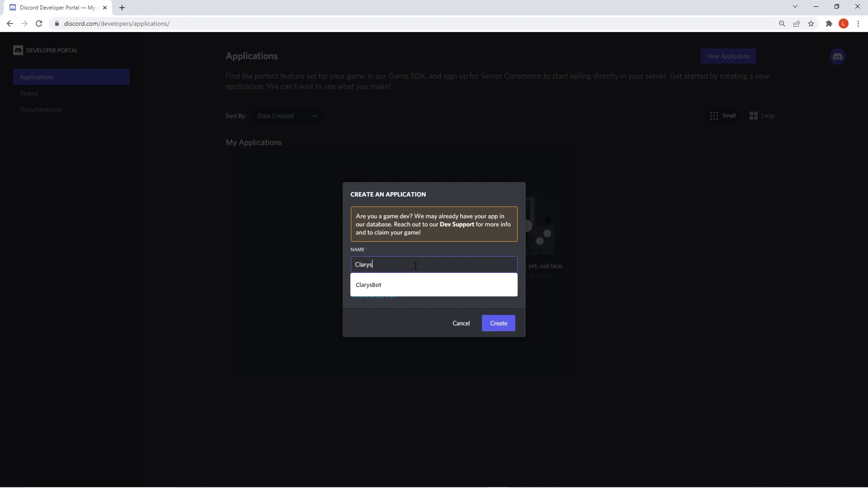
{"action": "type", "text": "Bot"}
{"action": "left_click", "coordinate": [435, 284]}
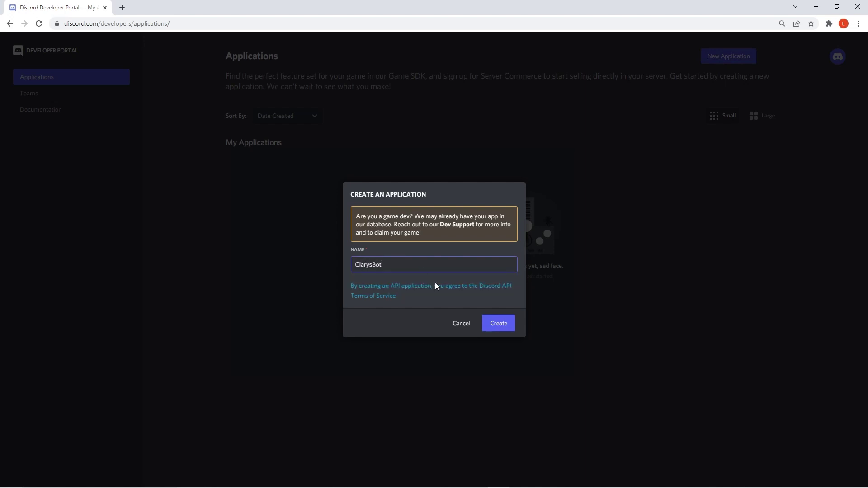
{"action": "left_click", "coordinate": [491, 323]}
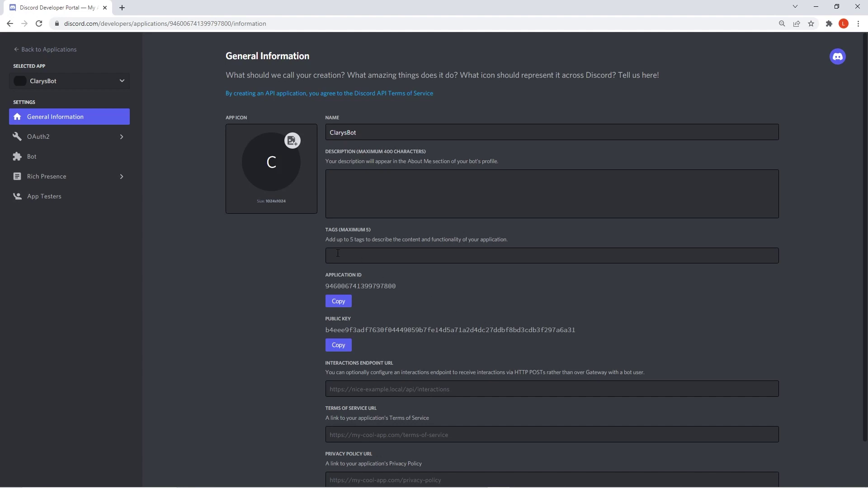
Step: Add a bot user, copy its token, turn off Public Bot and save changes
{"action": "left_click", "coordinate": [74, 158]}
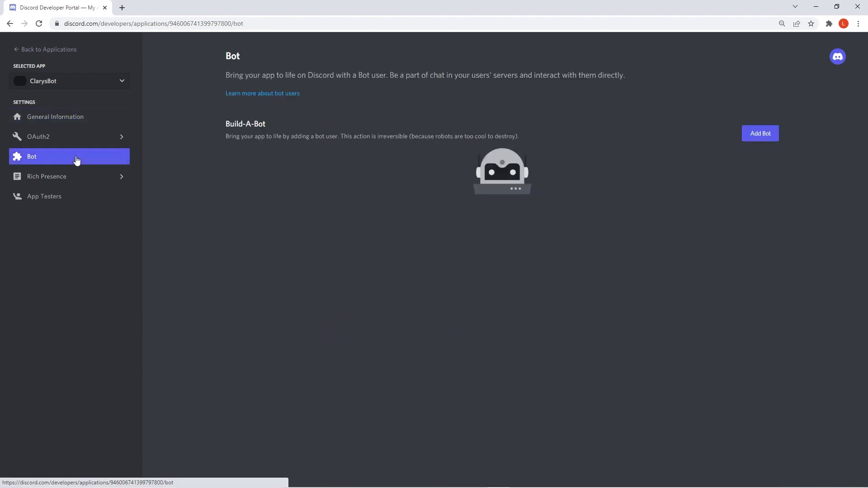
{"action": "left_click", "coordinate": [772, 132]}
{"action": "left_click", "coordinate": [497, 286]}
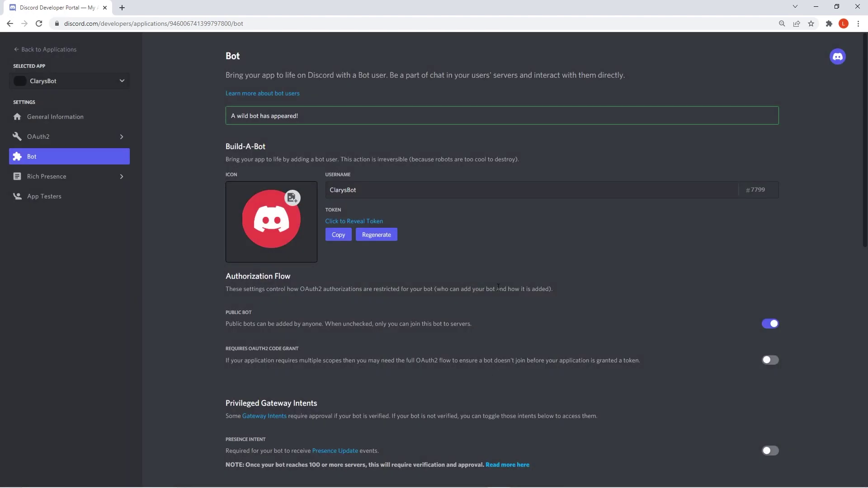
{"action": "left_click", "coordinate": [363, 224]}
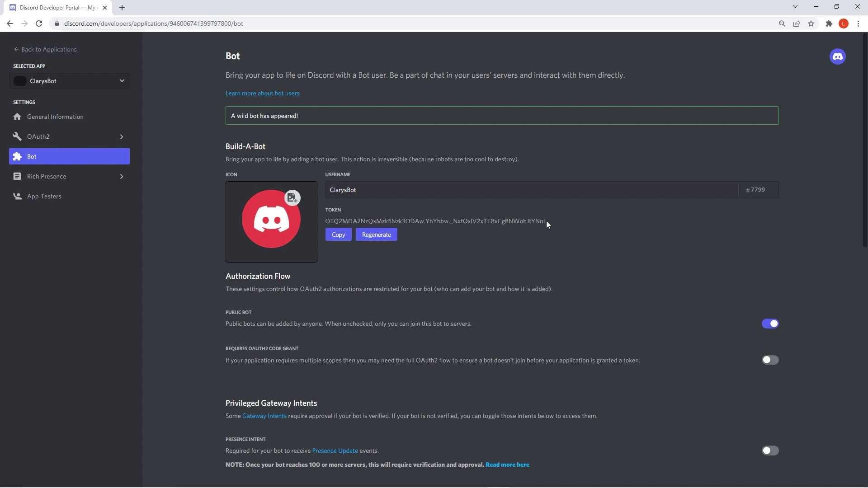
{"action": "left_click", "coordinate": [335, 235]}
{"action": "left_click", "coordinate": [767, 325]}
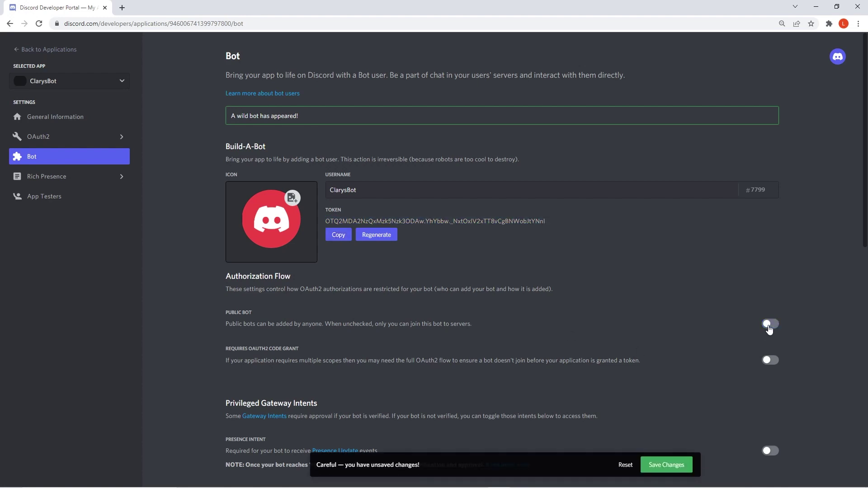
{"action": "left_click", "coordinate": [679, 468]}
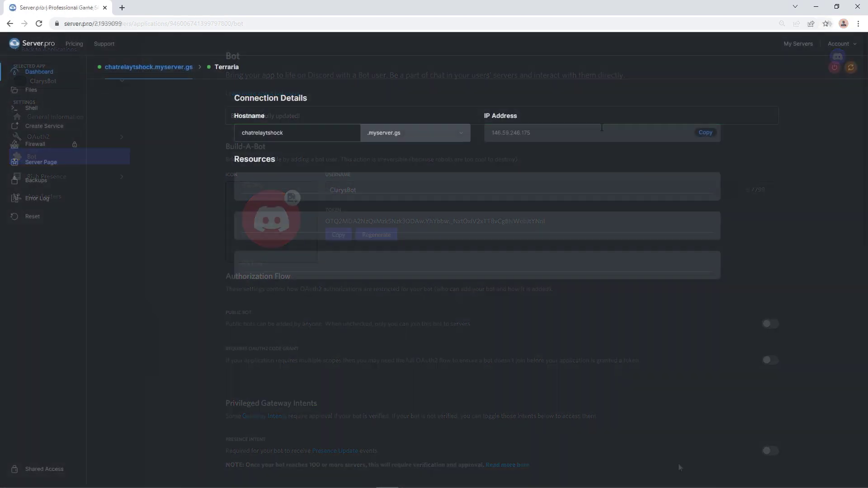
Step: Open worlds/TerrariaChatRelay/TerrariaChatRelay-Discord.json in the Terraria server's file editor
{"action": "left_click", "coordinate": [216, 68]}
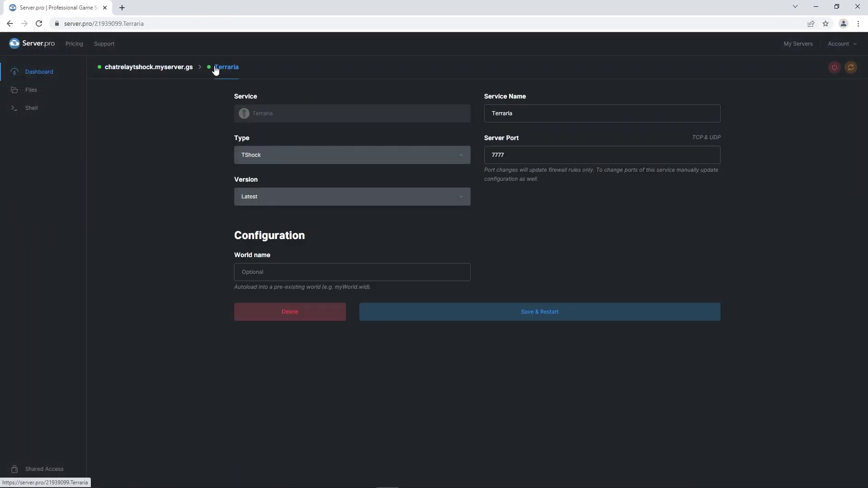
{"action": "left_click", "coordinate": [31, 91]}
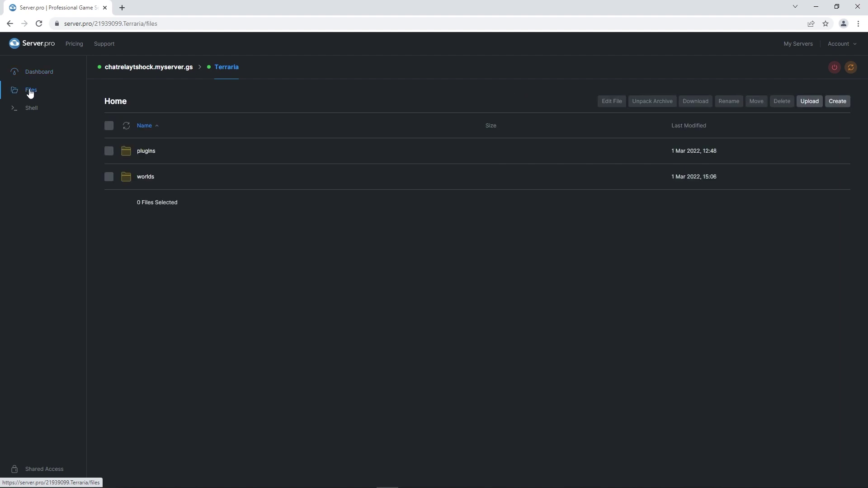
{"action": "left_click", "coordinate": [144, 177]}
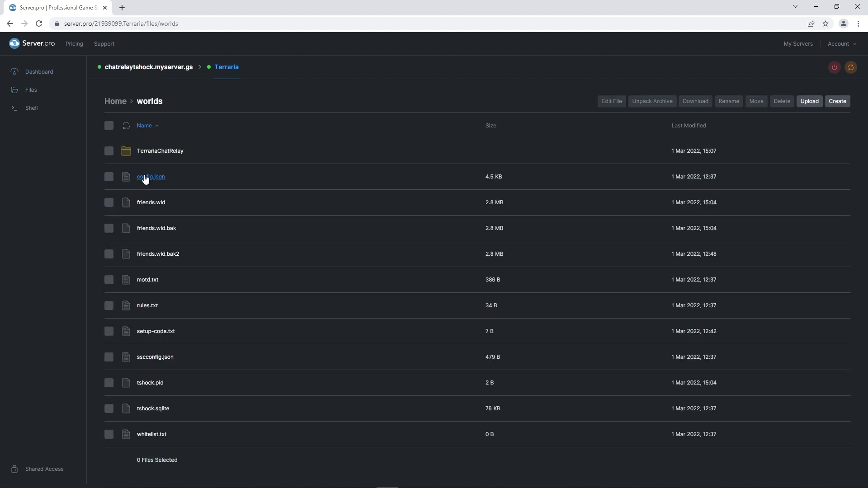
{"action": "left_click", "coordinate": [148, 155]}
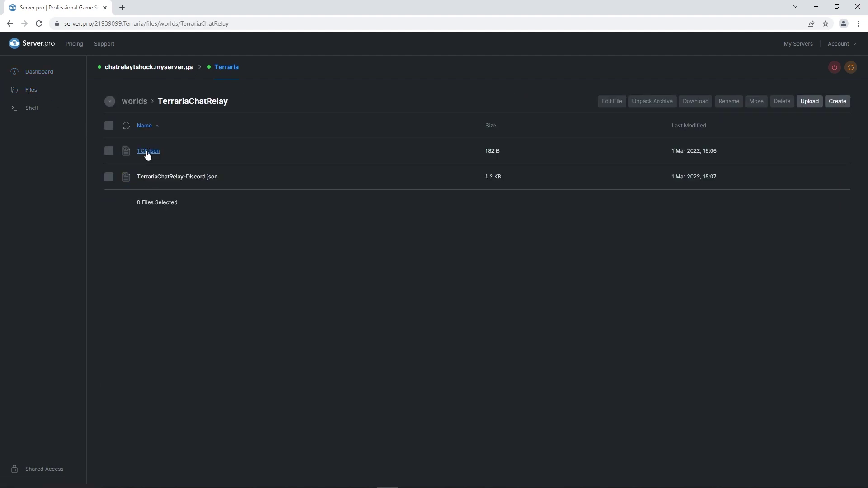
{"action": "left_click", "coordinate": [143, 176]}
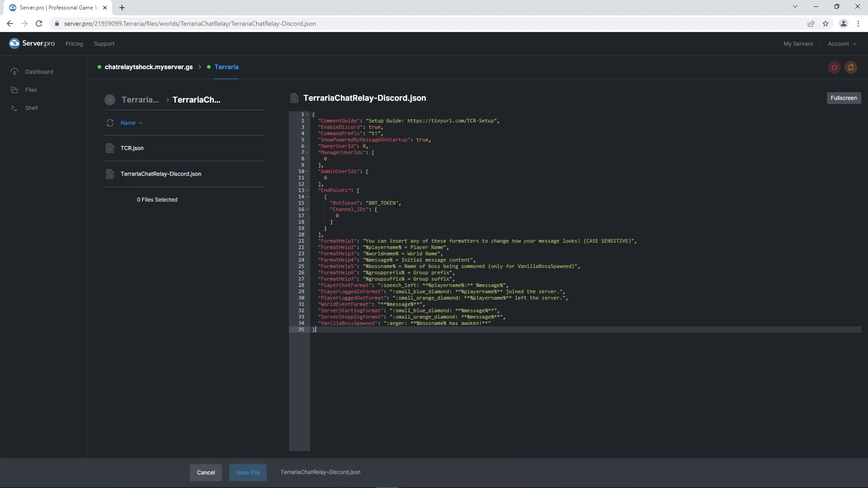
Step: Paste the bot token over the BOT_TOKEN placeholder, save the file, and restart the server
{"action": "left_click_drag", "start_coordinate": [397, 204], "coordinate": [368, 204]}
{"action": "right_click", "coordinate": [371, 203]}
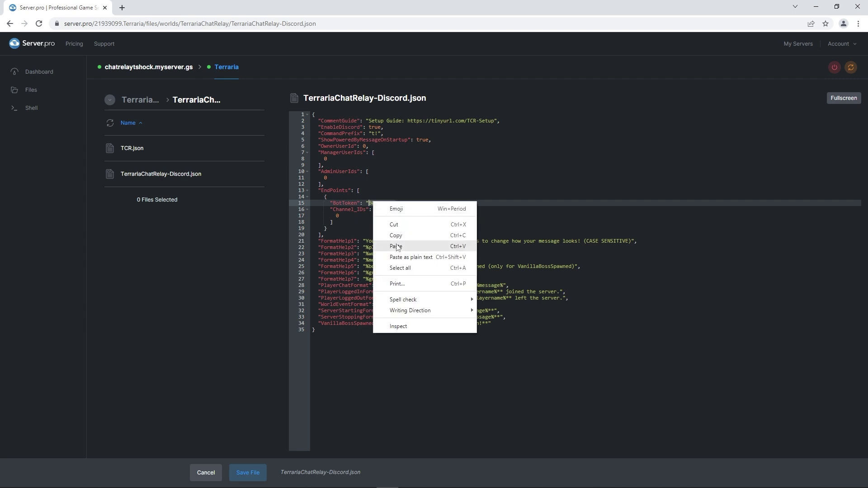
{"action": "left_click", "coordinate": [396, 247]}
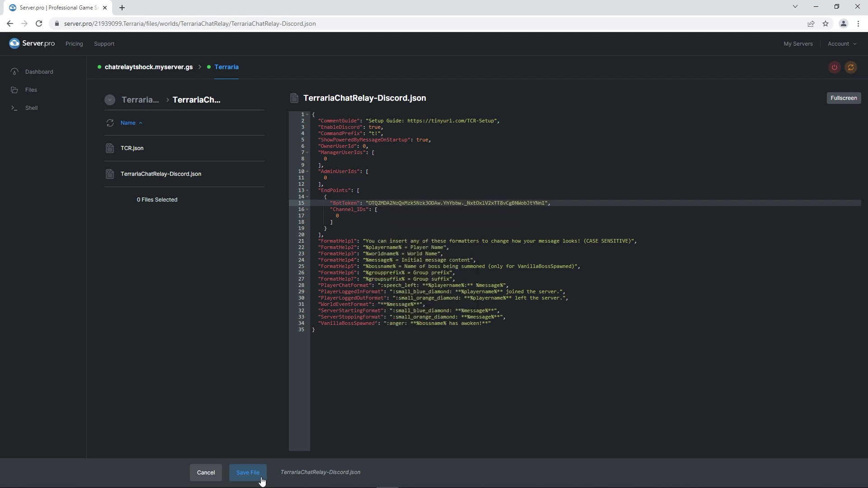
{"action": "left_click", "coordinate": [247, 474]}
{"action": "left_click", "coordinate": [852, 68]}
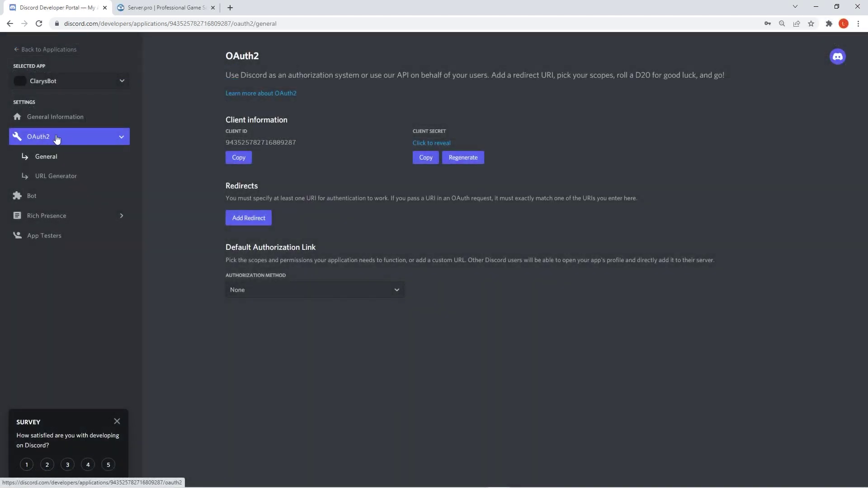
Step: Generate a bot-scope invite URL with permissions 335931456 in OAuth2 URL Generator and copy it
{"action": "left_click", "coordinate": [74, 180]}
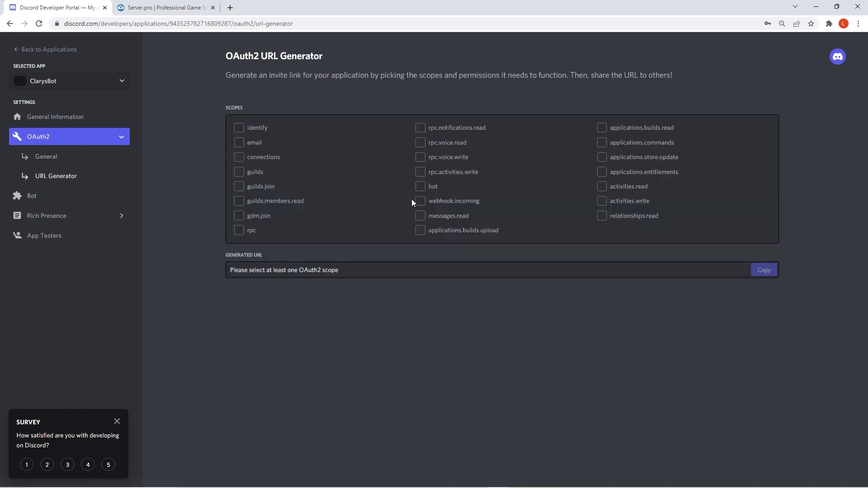
{"action": "left_click", "coordinate": [420, 187]}
{"action": "scroll", "coordinate": [395, 357], "scroll_direction": "down", "scroll_amount": 2}
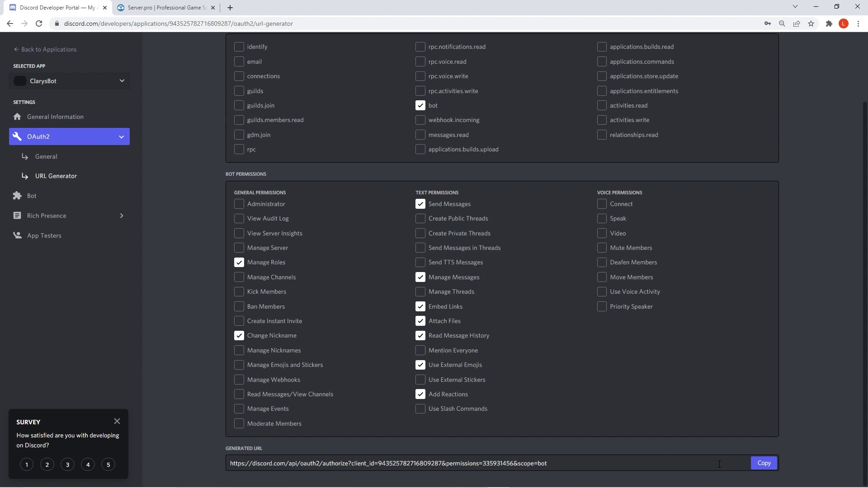
{"action": "left_click", "coordinate": [762, 466]}
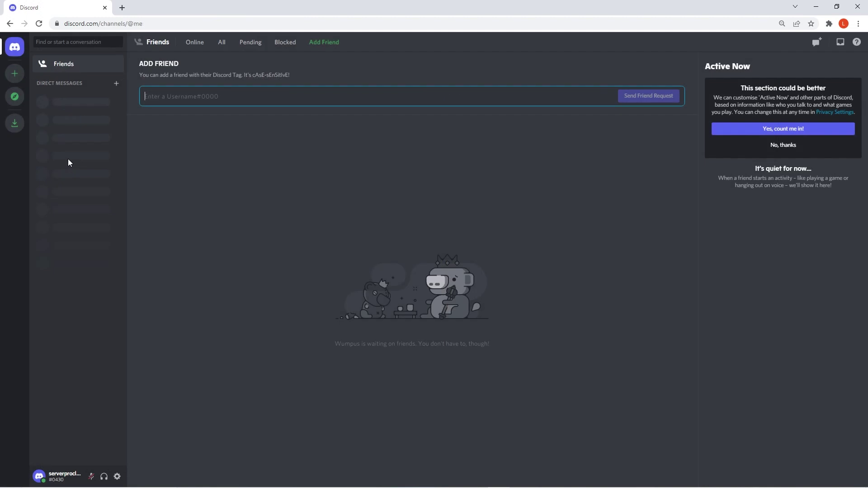
Step: Create a new Discord server and add an ingamechat text channel to it
{"action": "left_click", "coordinate": [15, 74]}
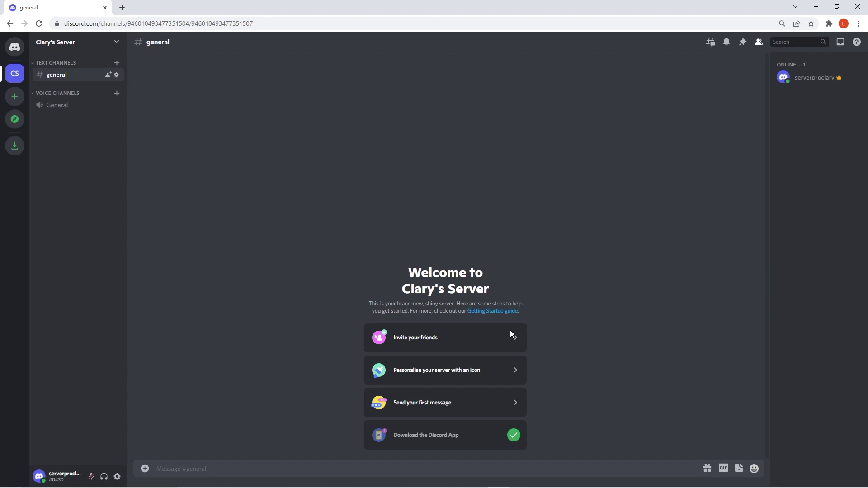
{"action": "right_click", "coordinate": [104, 130]}
{"action": "left_click", "coordinate": [130, 160]}
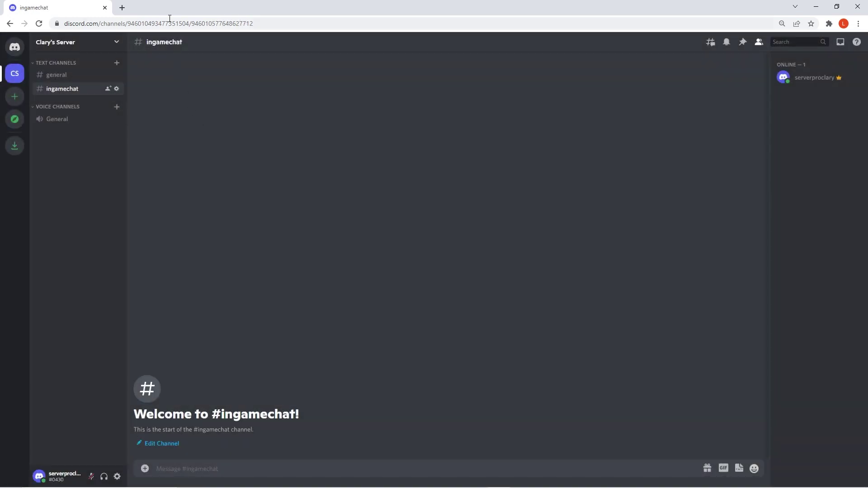
Step: Open the bot invite link and authorise ClarysBot to join the new server
{"action": "left_click", "coordinate": [168, 23]}
{"action": "right_click", "coordinate": [167, 23]}
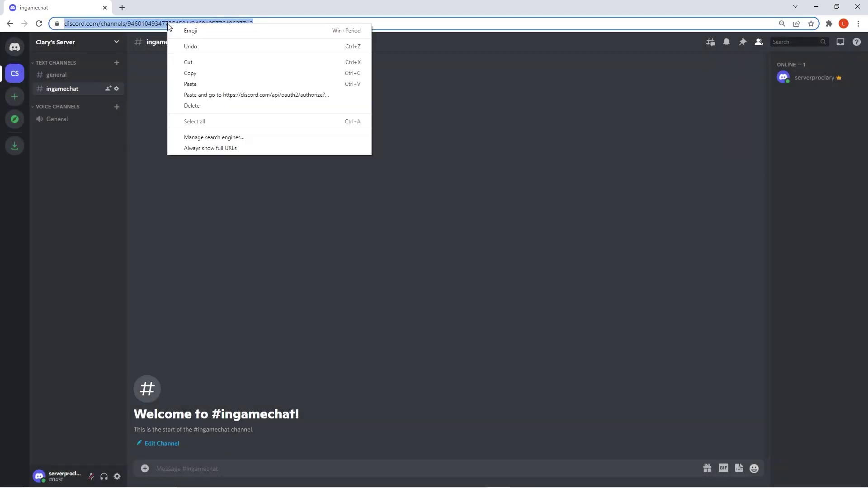
{"action": "left_click", "coordinate": [213, 93]}
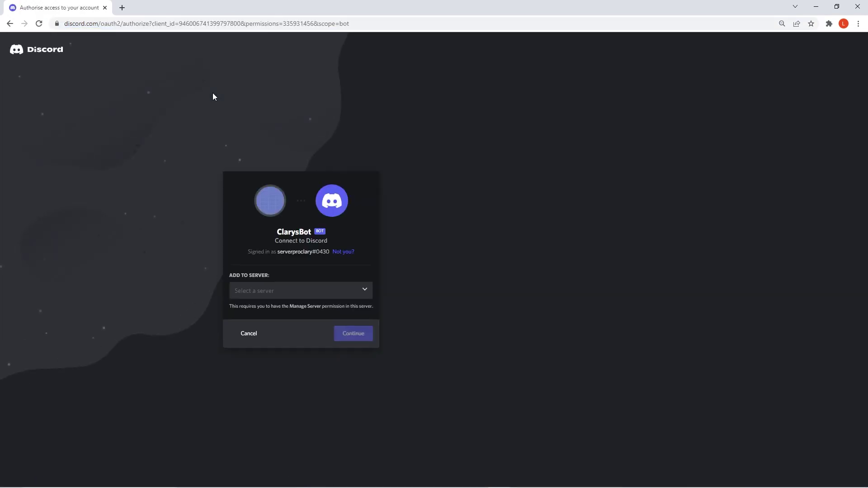
{"action": "left_click", "coordinate": [294, 291]}
{"action": "left_click", "coordinate": [294, 305]}
{"action": "left_click", "coordinate": [356, 337]}
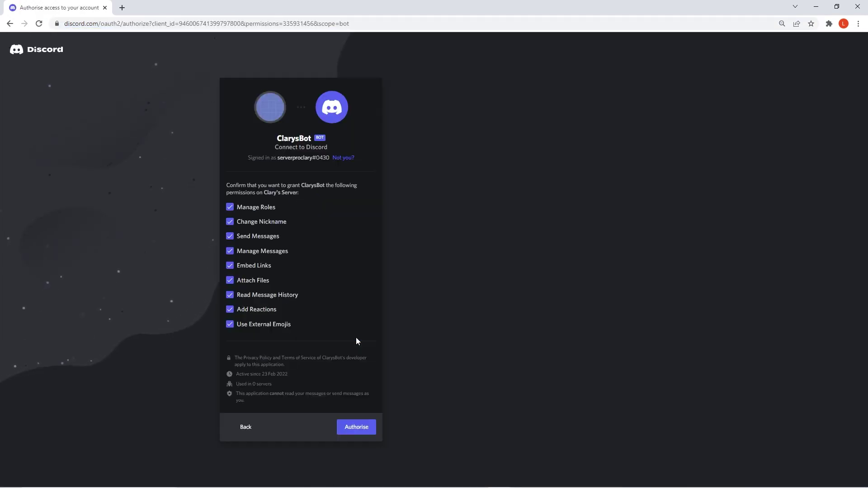
{"action": "left_click", "coordinate": [356, 426]}
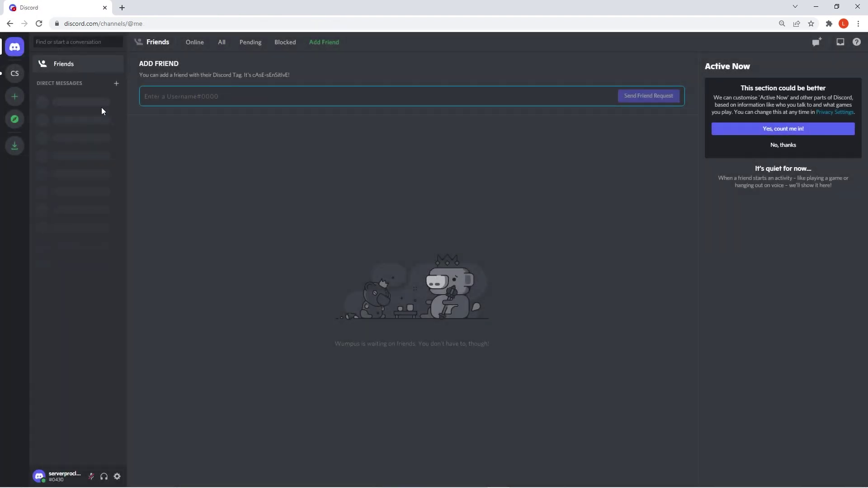
Step: Enable Developer Mode in Discord's advanced user settings
{"action": "left_click", "coordinate": [17, 75]}
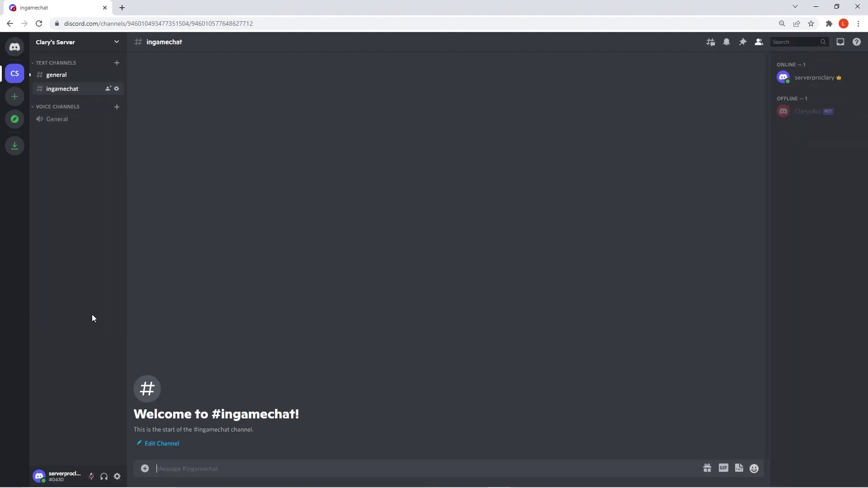
{"action": "left_click", "coordinate": [118, 474]}
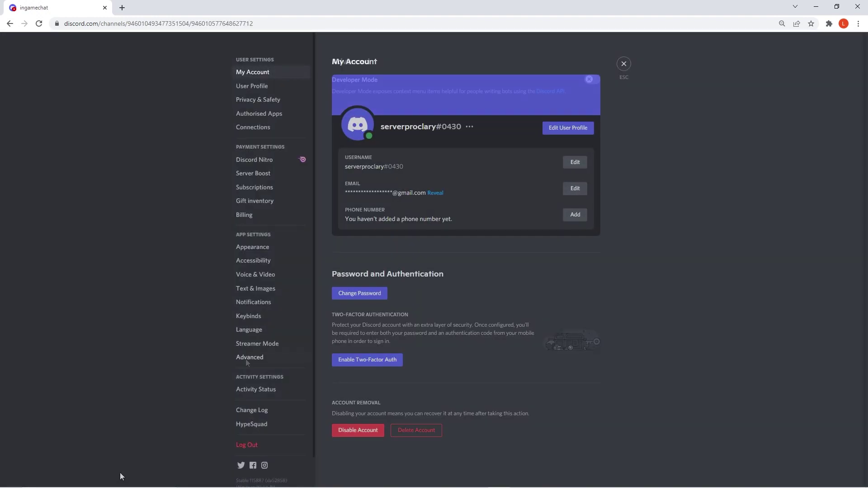
{"action": "left_click", "coordinate": [248, 358]}
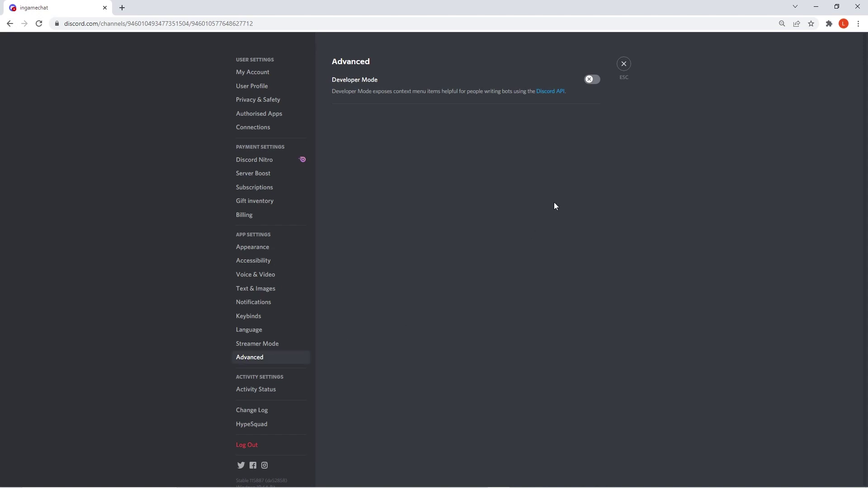
{"action": "left_click", "coordinate": [588, 80]}
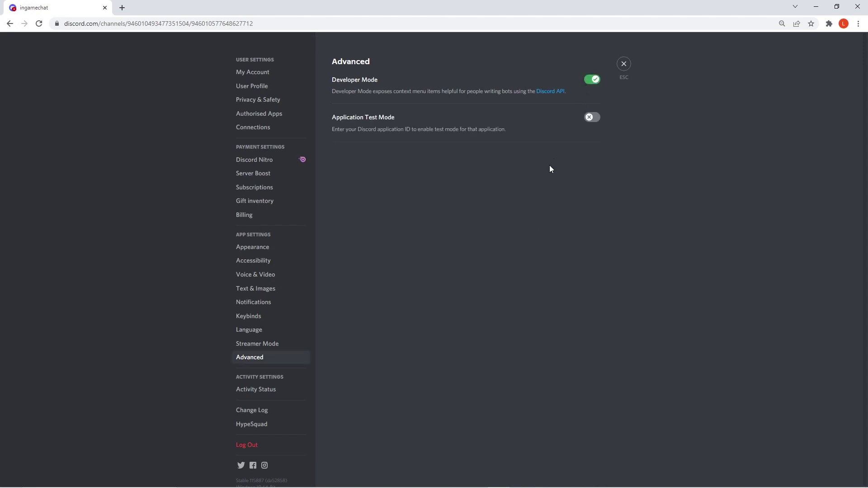
{"action": "left_click", "coordinate": [624, 64]}
Step: Grant the Bot role Administrator permission, save it, and bring up the ingamechat channel menu
{"action": "left_click", "coordinate": [77, 42]}
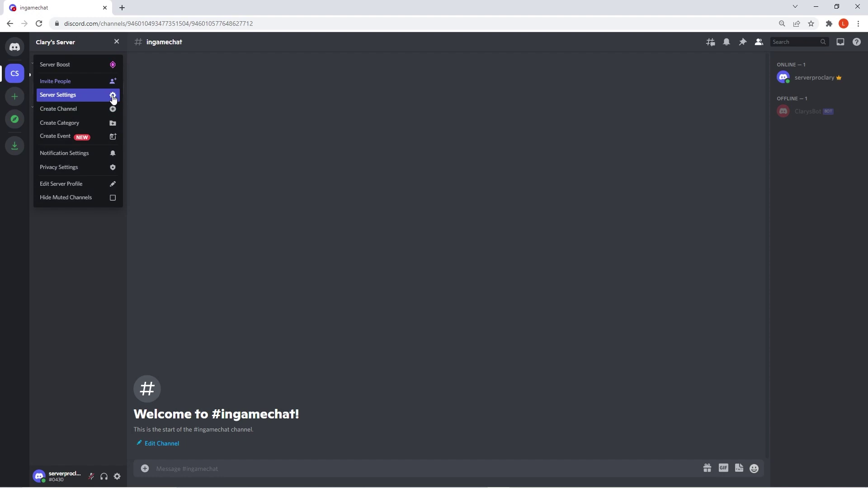
{"action": "left_click", "coordinate": [113, 97]}
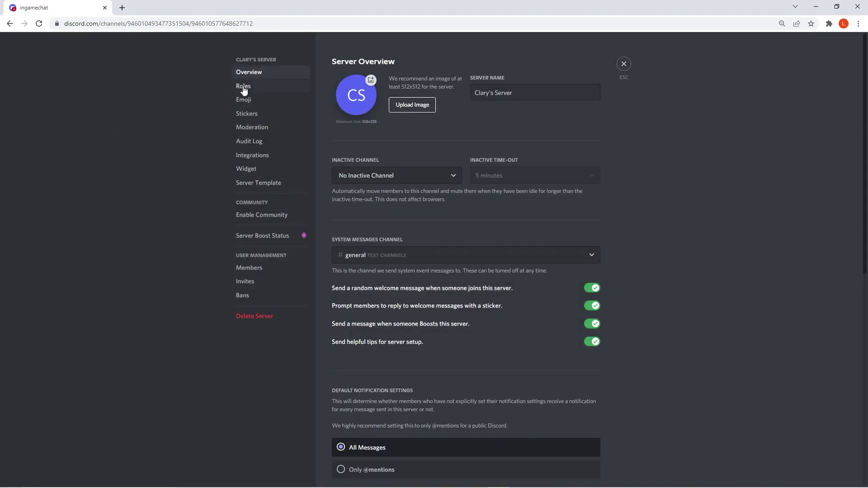
{"action": "left_click", "coordinate": [244, 88]}
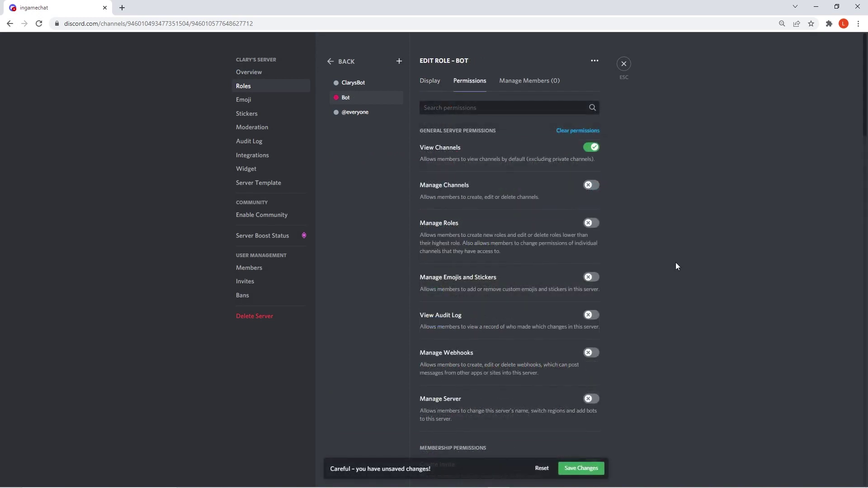
{"action": "scroll", "coordinate": [675, 262], "scroll_direction": "down", "scroll_amount": 8}
{"action": "scroll", "coordinate": [675, 262], "scroll_direction": "down", "scroll_amount": 20}
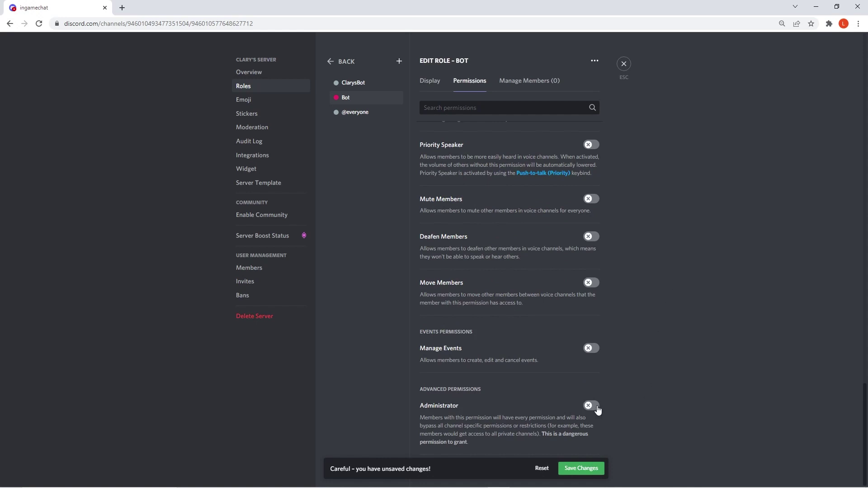
{"action": "left_click", "coordinate": [595, 408]}
{"action": "left_click", "coordinate": [581, 467]}
{"action": "key", "text": "Escape"}
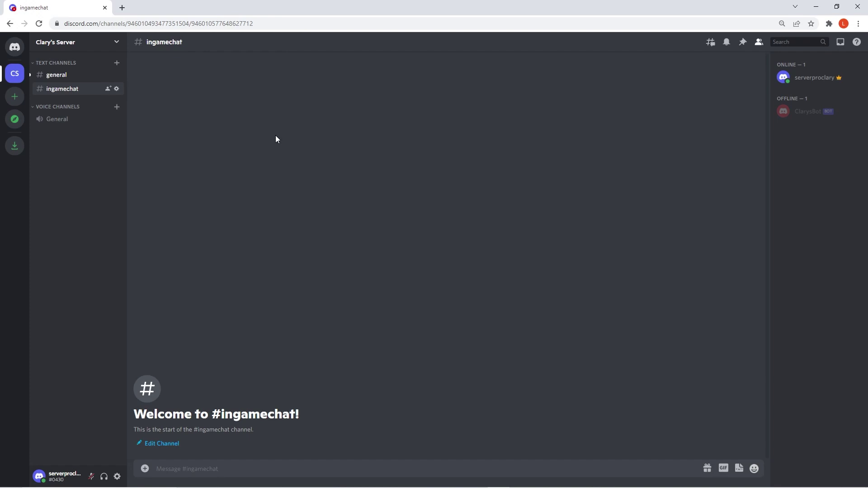
{"action": "right_click", "coordinate": [82, 92]}
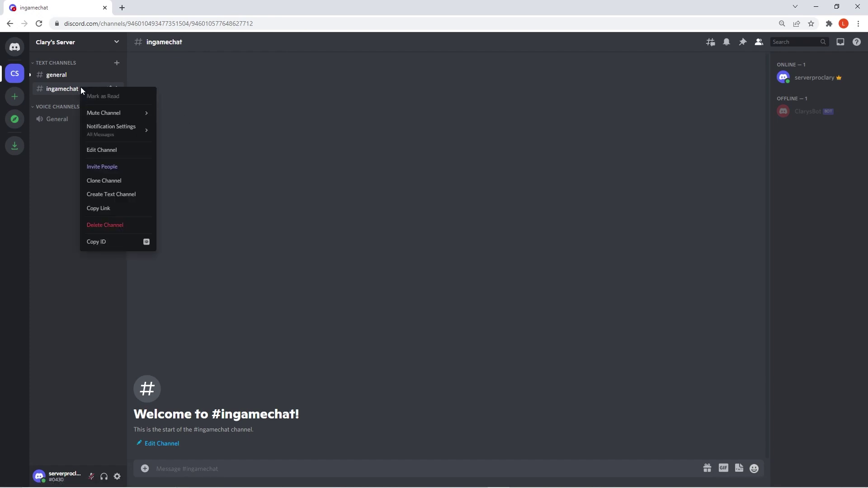
Step: Paste the ingamechat channel ID over the 0 in Channel_IDs, save the config, and restart the server
{"action": "left_click", "coordinate": [118, 244]}
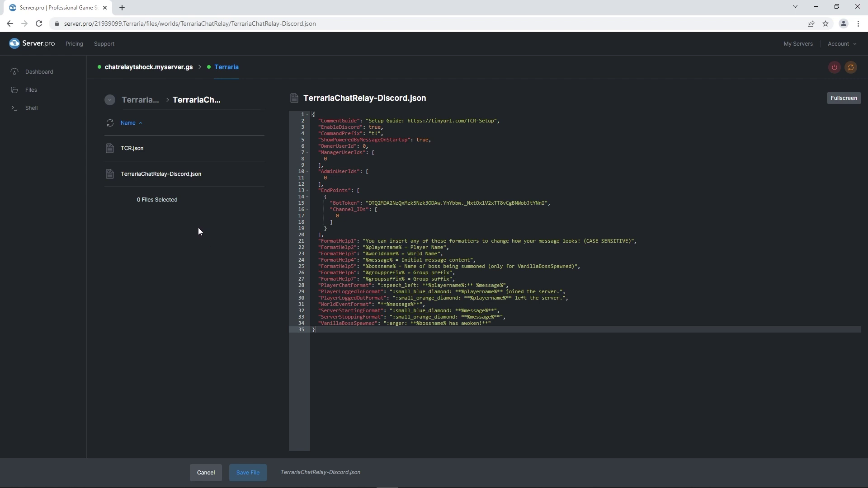
{"action": "double_click", "coordinate": [337, 216]}
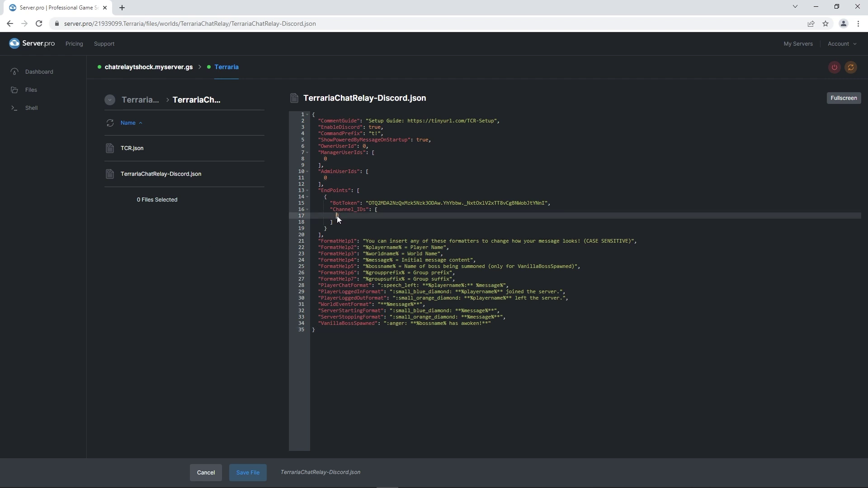
{"action": "key", "text": "ctrl+v"}
{"action": "left_click", "coordinate": [257, 472]}
{"action": "left_click", "coordinate": [849, 75]}
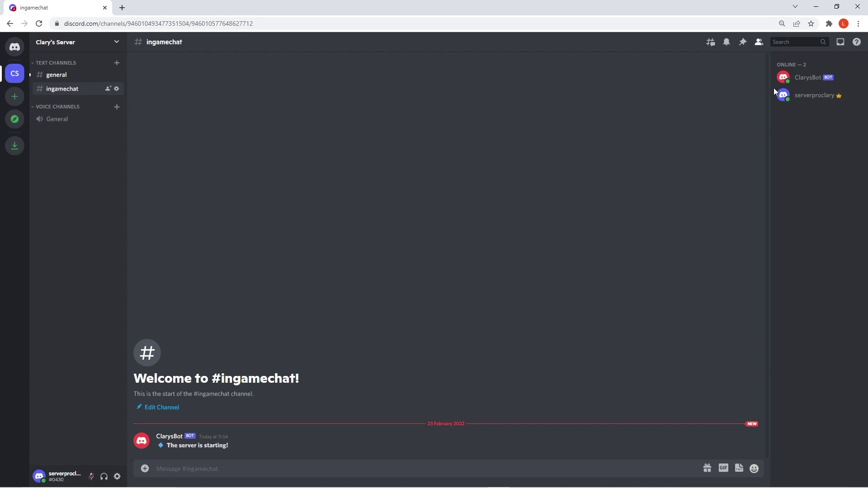
Step: Give ClarysBot the Bot role from its member-list options
{"action": "right_click", "coordinate": [789, 76]}
{"action": "mouse_move", "coordinate": [799, 258]}
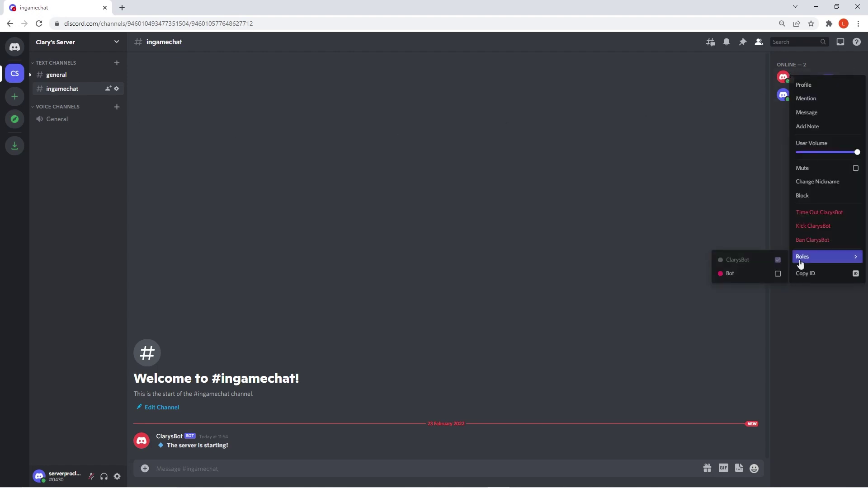
{"action": "left_click", "coordinate": [777, 274]}
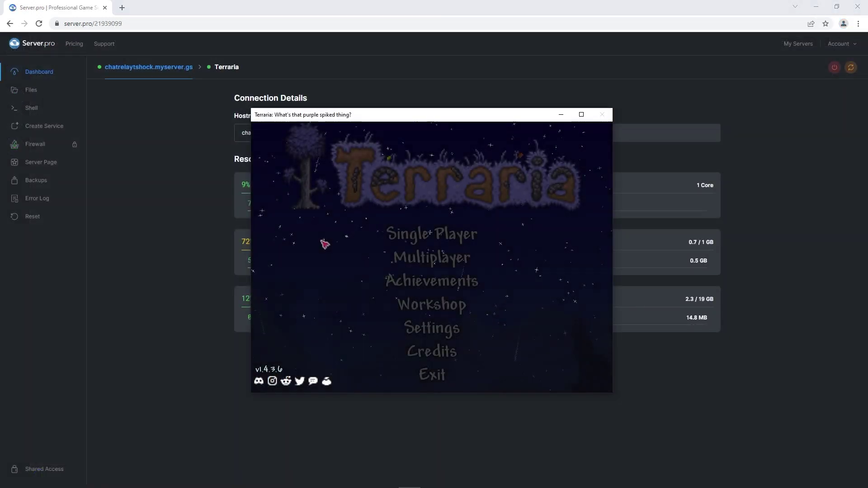
Step: Join via IP with the existing character, entering hostname chatrelaytshock.myserver.gs from the dashboard
{"action": "left_click", "coordinate": [408, 261]}
{"action": "left_click", "coordinate": [423, 248]}
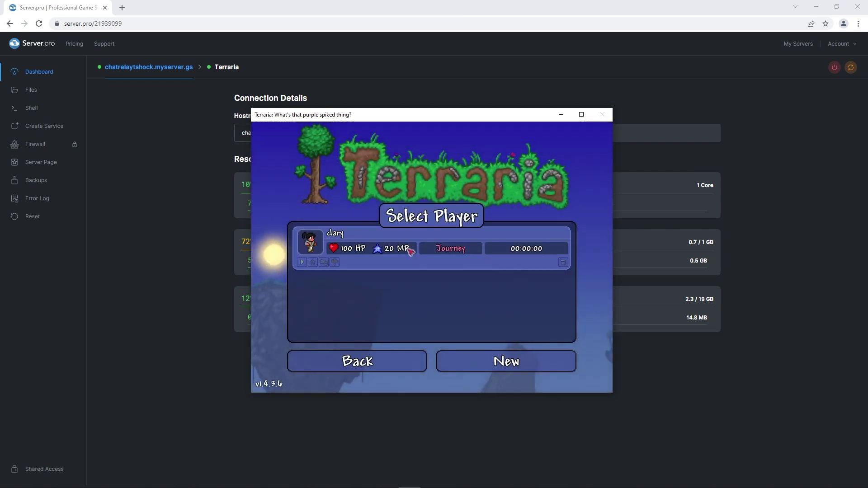
{"action": "left_click", "coordinate": [302, 262]}
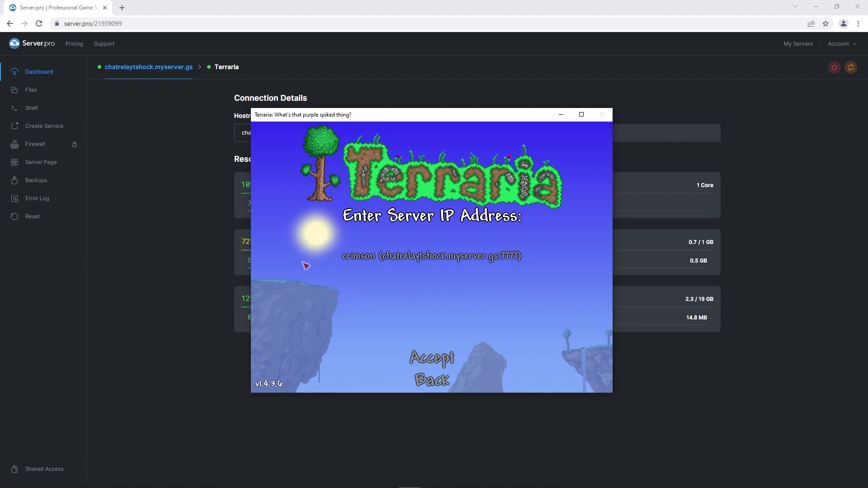
{"action": "left_click", "coordinate": [172, 251]}
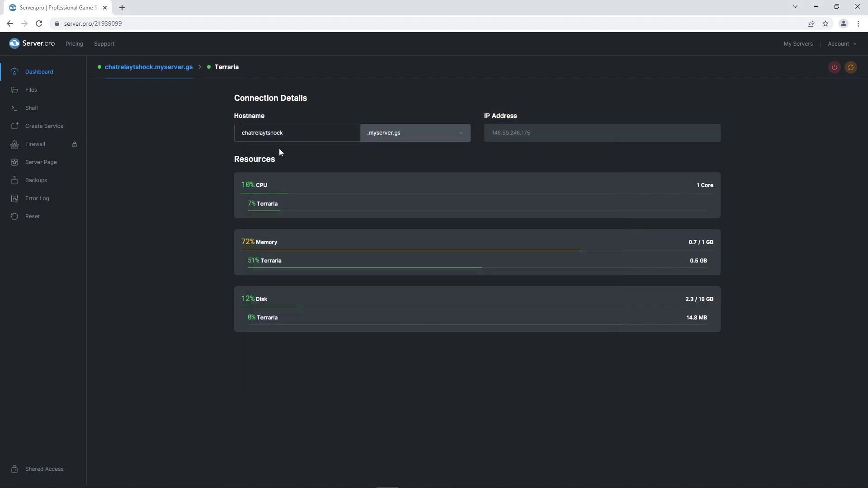
{"action": "left_click", "coordinate": [346, 134]}
{"action": "key", "text": "alt+Tab"}
{"action": "key", "text": "ctrl+v"}
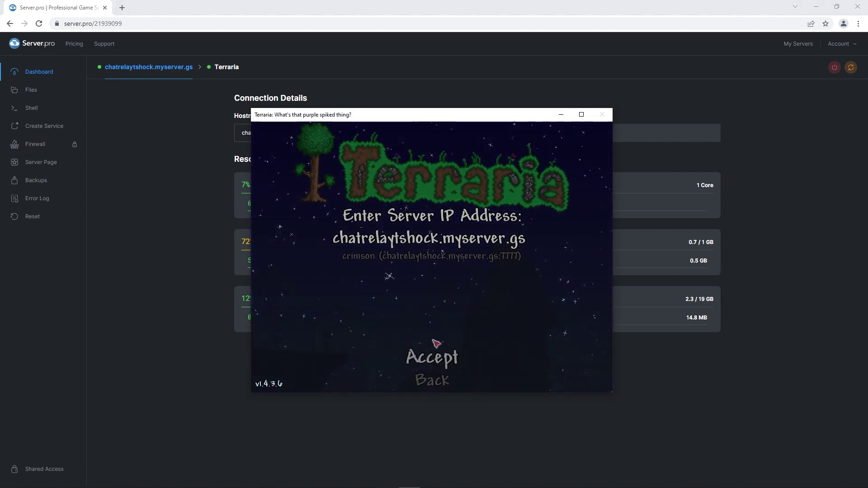
{"action": "key", "text": "Return"}
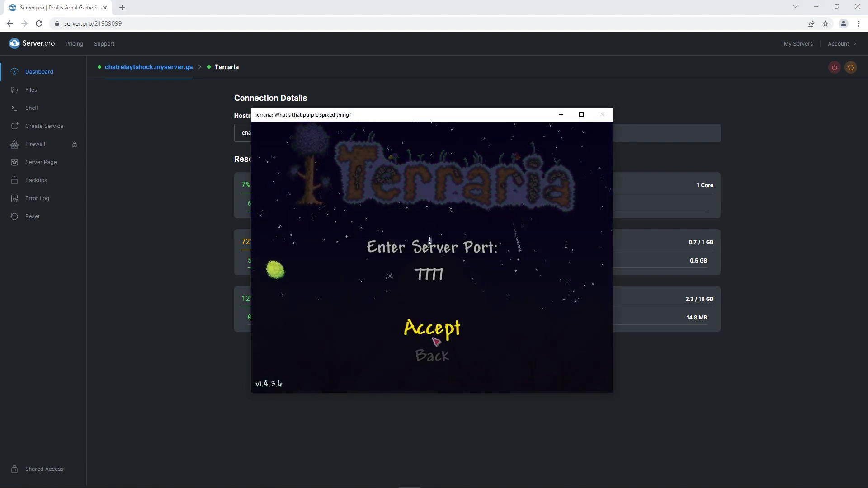
Step: Copy port 7777 from the Terraria service settings and connect to the server
{"action": "left_click", "coordinate": [180, 174]}
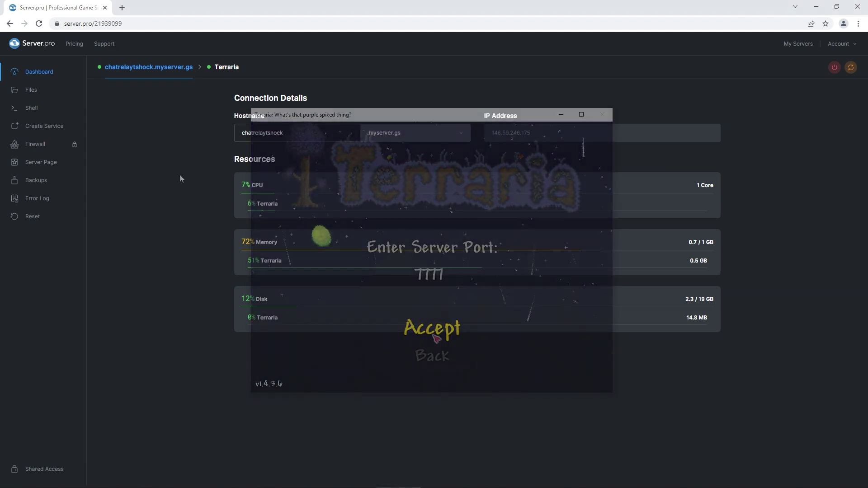
{"action": "left_click", "coordinate": [223, 69]}
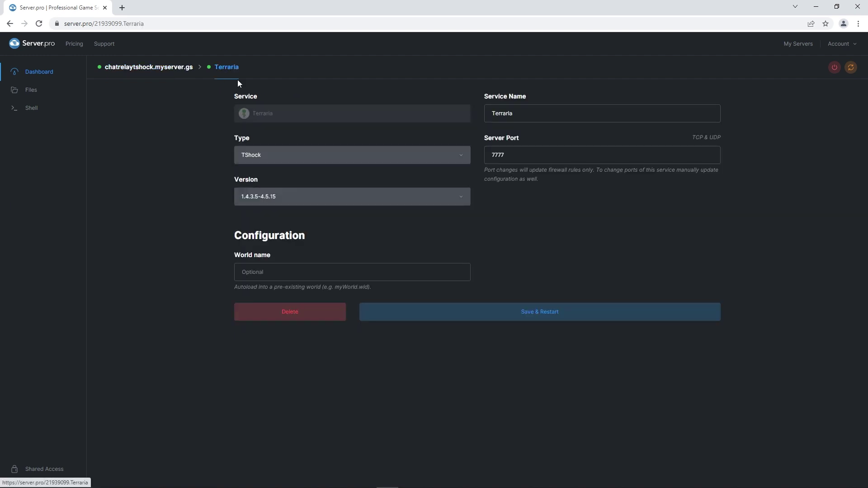
{"action": "left_click_drag", "start_coordinate": [503, 155], "coordinate": [490, 154]}
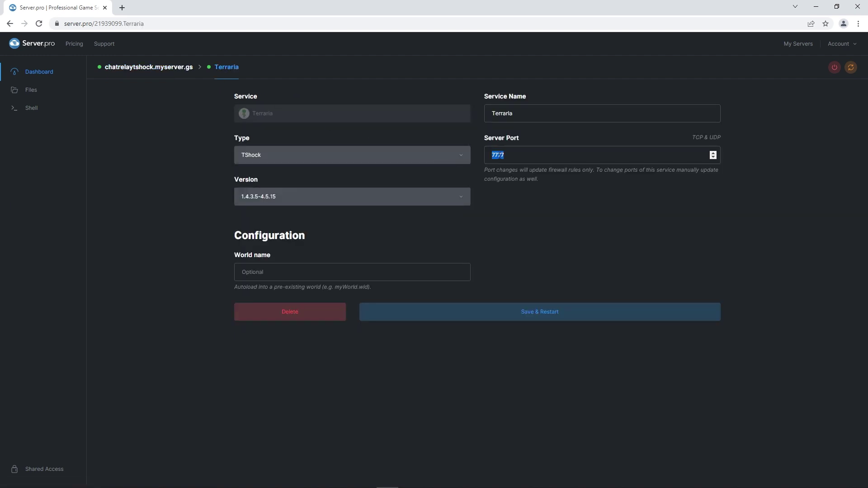
{"action": "right_click", "coordinate": [498, 156]}
{"action": "left_click", "coordinate": [506, 172]}
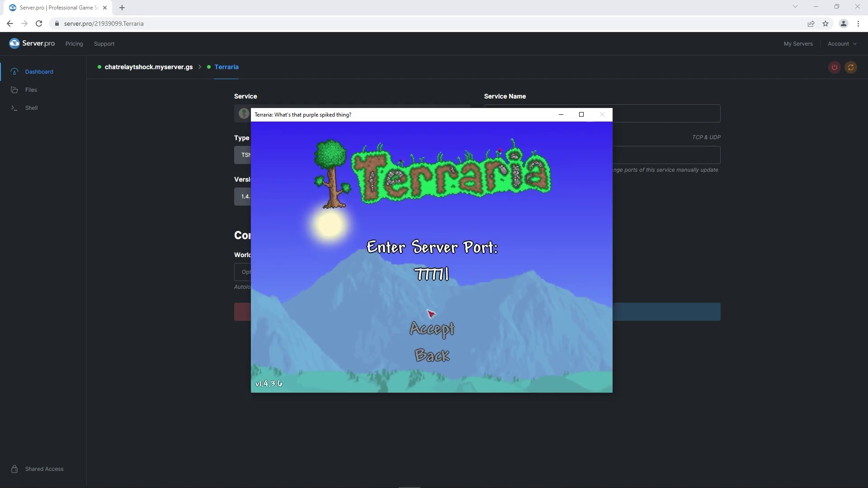
{"action": "key", "text": "Return"}
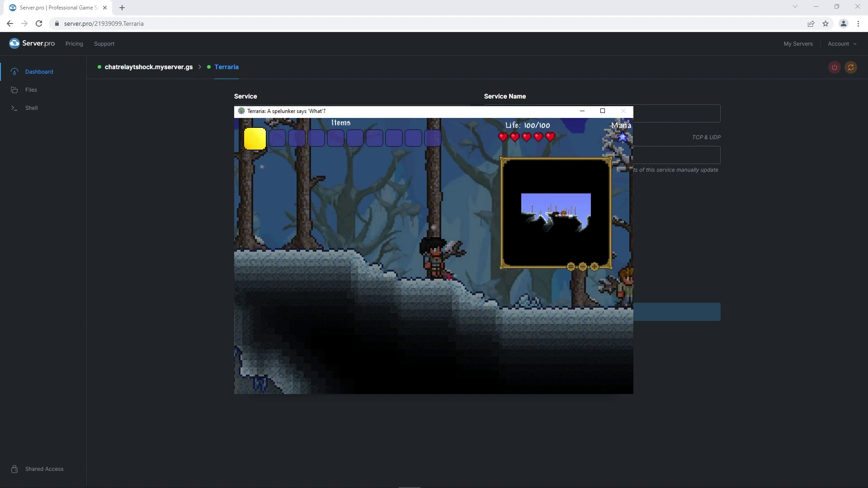
Step: Send 'hello guys!' in the Terraria in-game chat
{"action": "key", "text": "Return"}
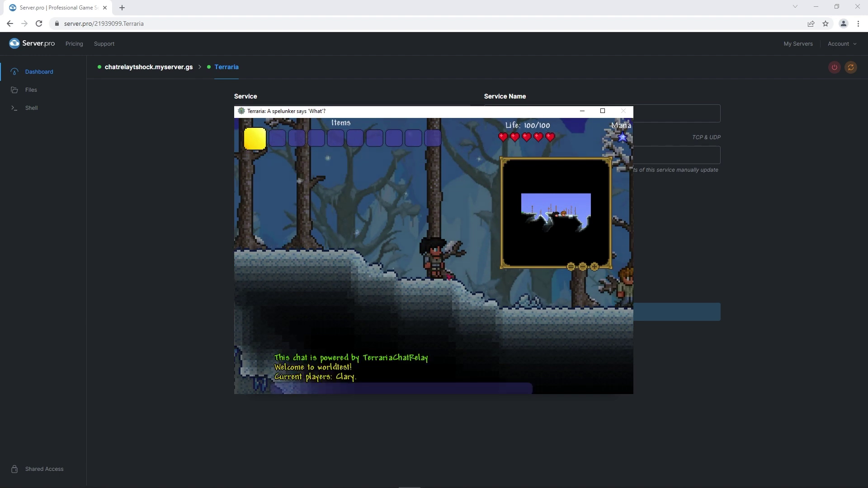
{"action": "type", "text": "hello guys!"}
{"action": "key", "text": "Return"}
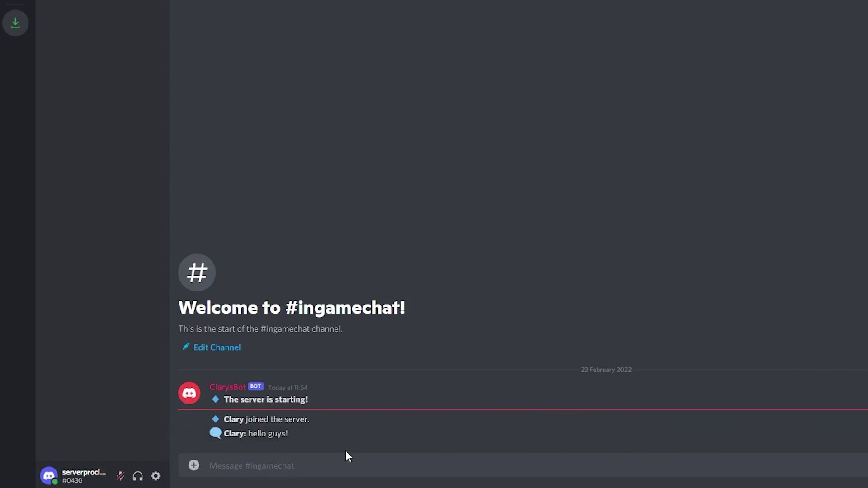
Step: Post a reply in Discord's #ingamechat and check it appears in the game chat
{"action": "type", "text": "ry!"}
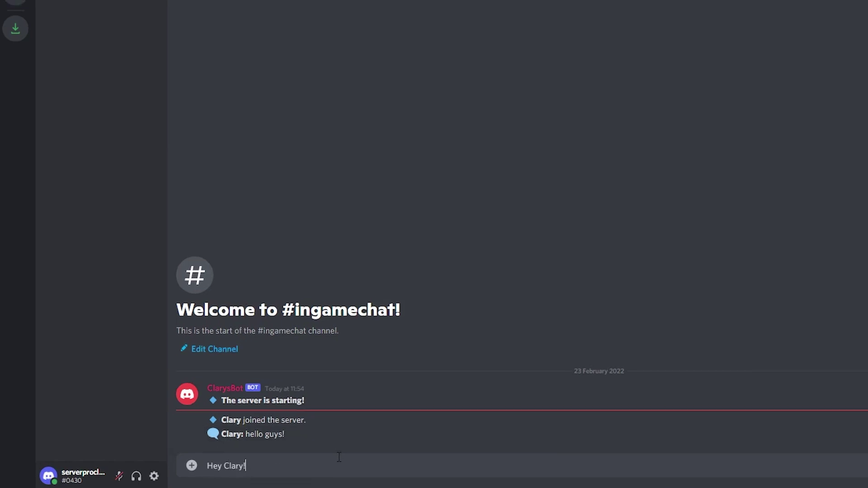
{"action": "key", "text": "Return"}
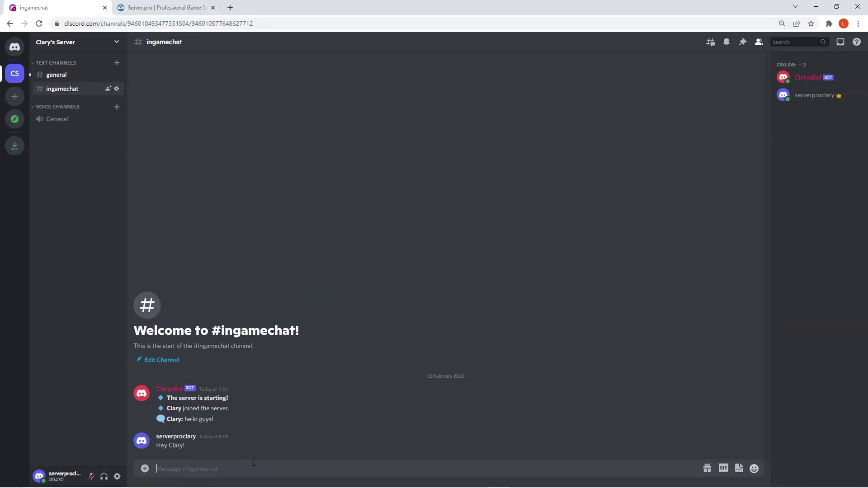
{"action": "key", "text": "alt+Tab"}
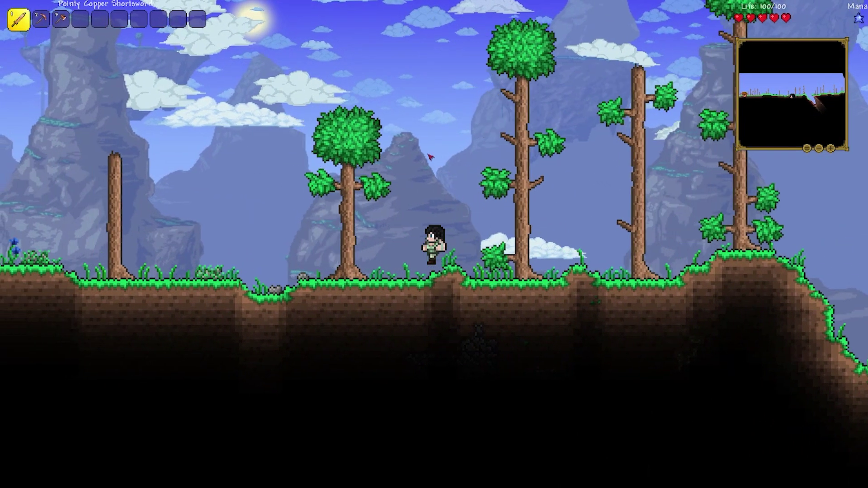
Step: Walk the character left across the forest surface past the Guide NPC
{"action": "key", "text": "a"}
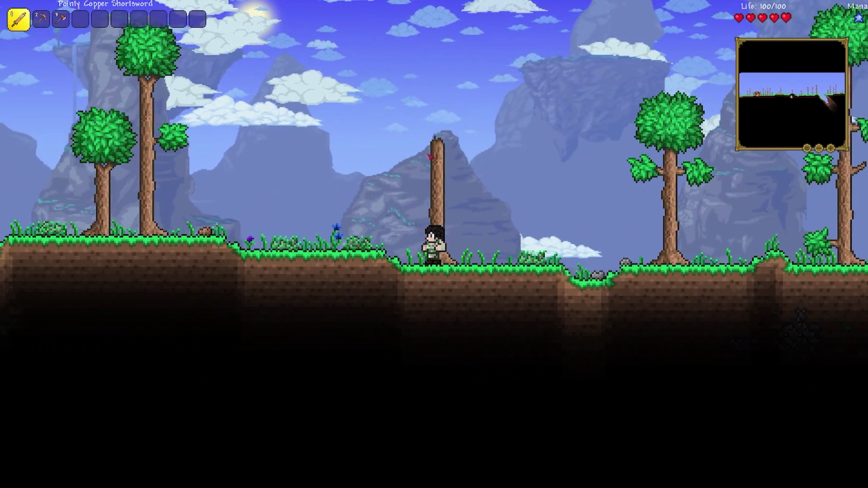
{"action": "key", "text": "a"}
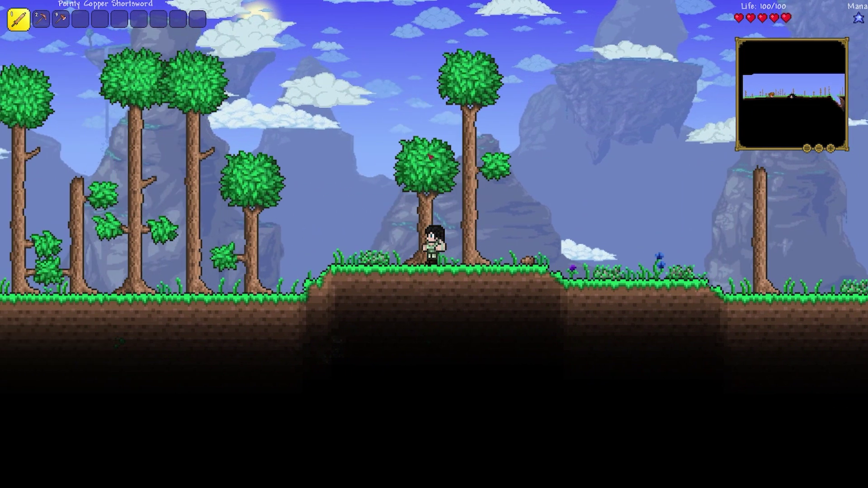
{"action": "key", "text": "a"}
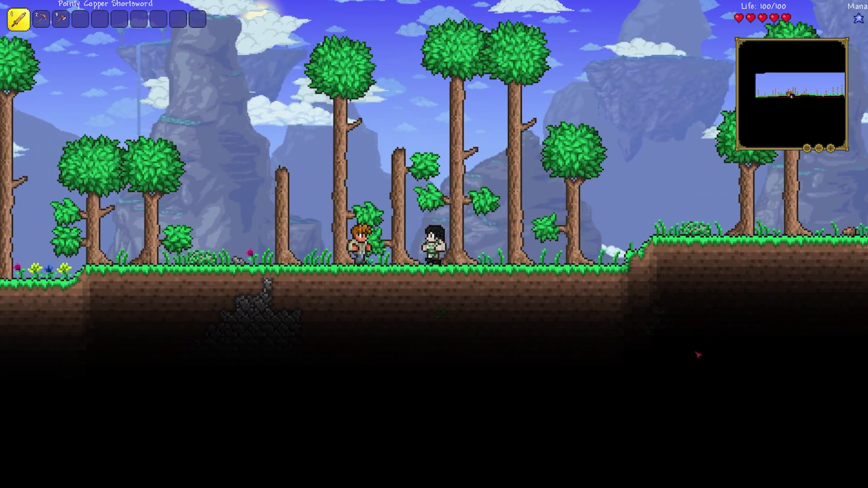
{"action": "key", "text": "a"}
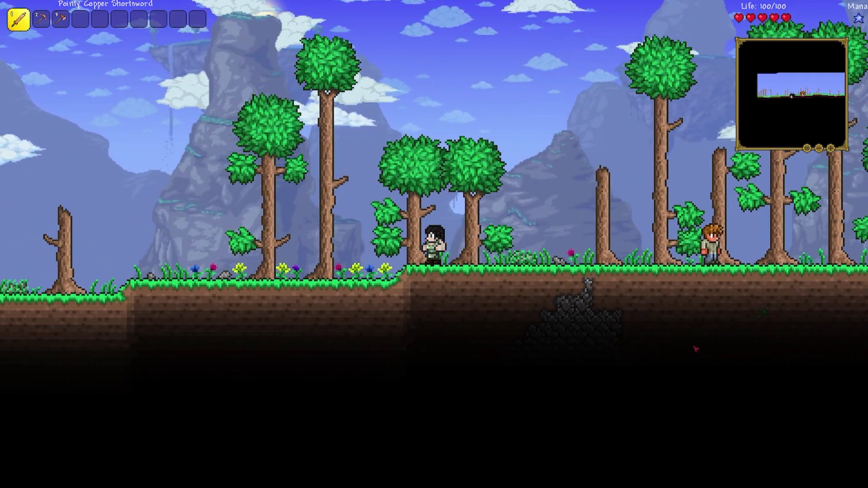